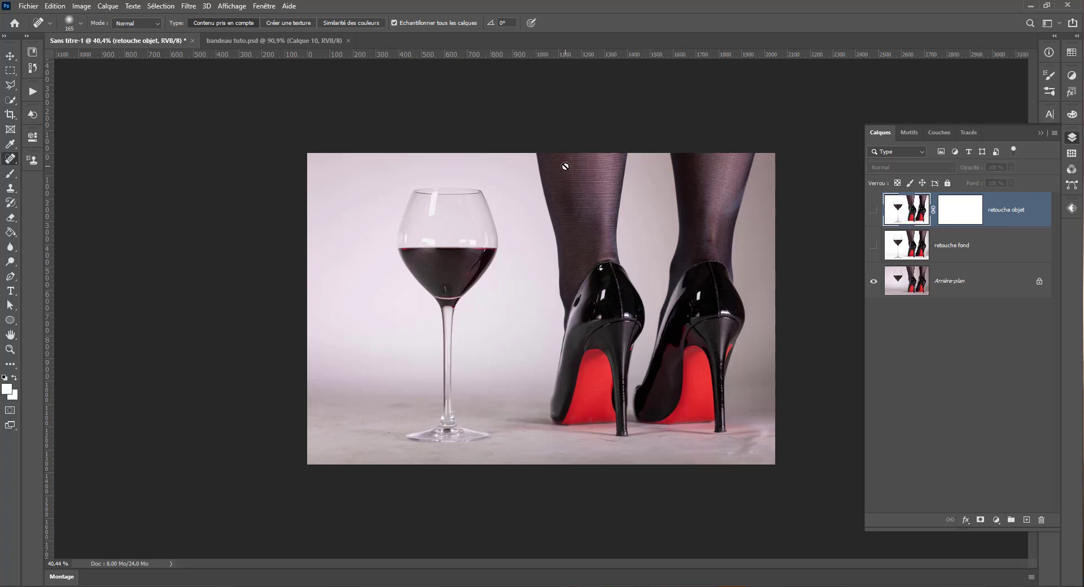
Show the "retouche fond" and "retouche objet" layers and toggle "retouche objet" to compare the retouched photo before and after
{"action": "left_click", "coordinate": [873, 245]}
{"action": "left_click", "coordinate": [874, 210]}
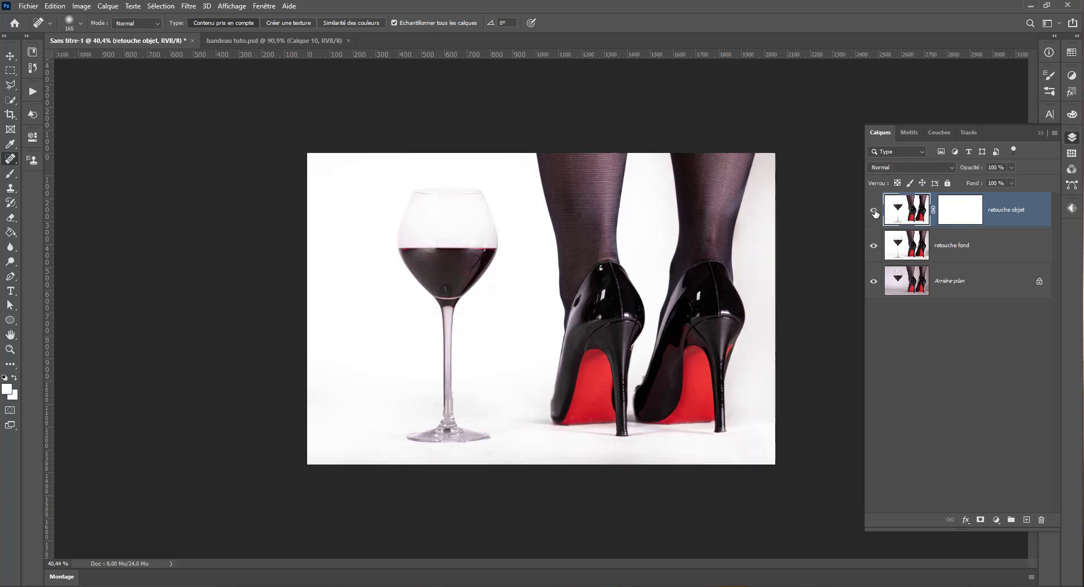
{"action": "left_click", "coordinate": [874, 210]}
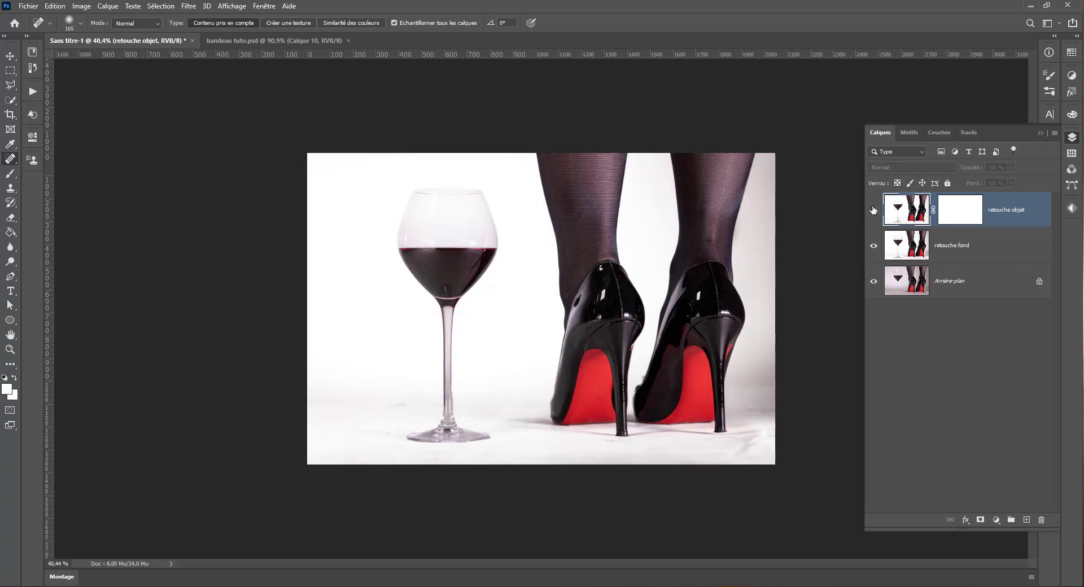
{"action": "left_click", "coordinate": [874, 210]}
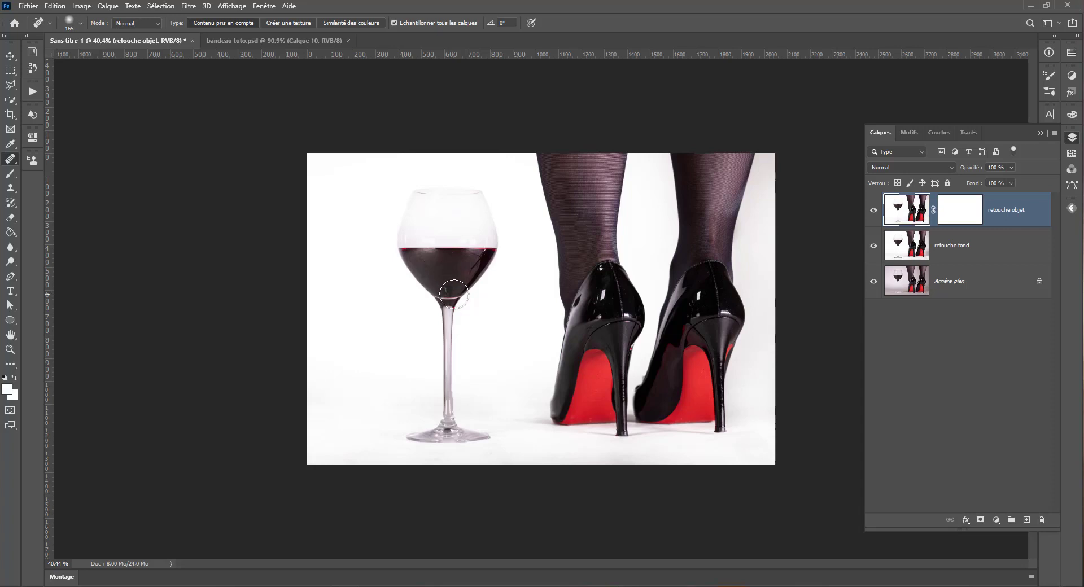
{"action": "scroll", "coordinate": [455, 292], "scroll_direction": "down", "scroll_amount": 2}
{"action": "scroll", "coordinate": [456, 293], "scroll_direction": "up", "scroll_amount": 2}
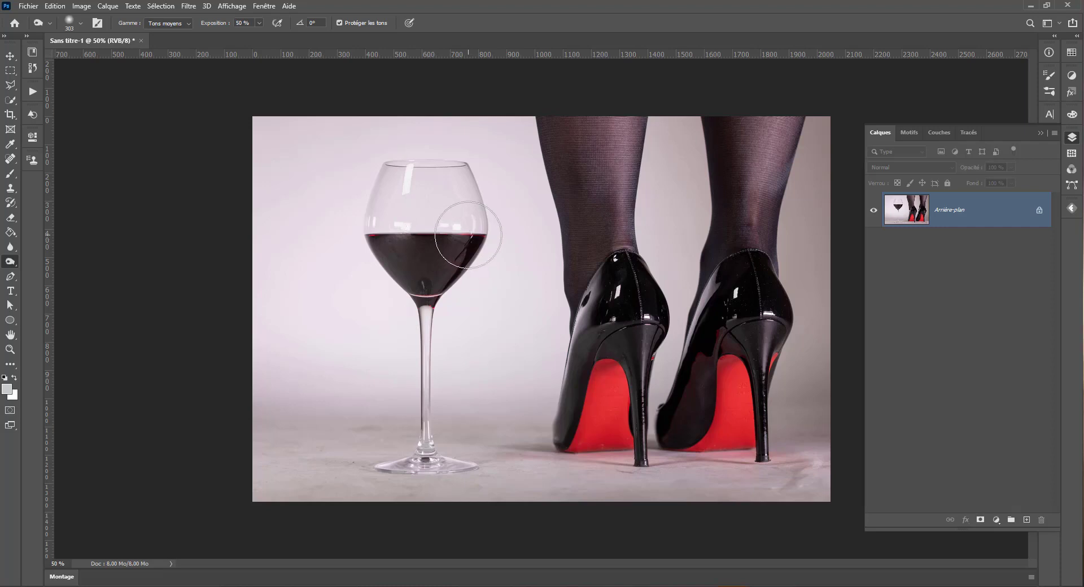
Duplicate the background layer and open the Replace Color adjustment (Remplacement de couleur) on the copy
{"action": "key", "text": "ctrl+j"}
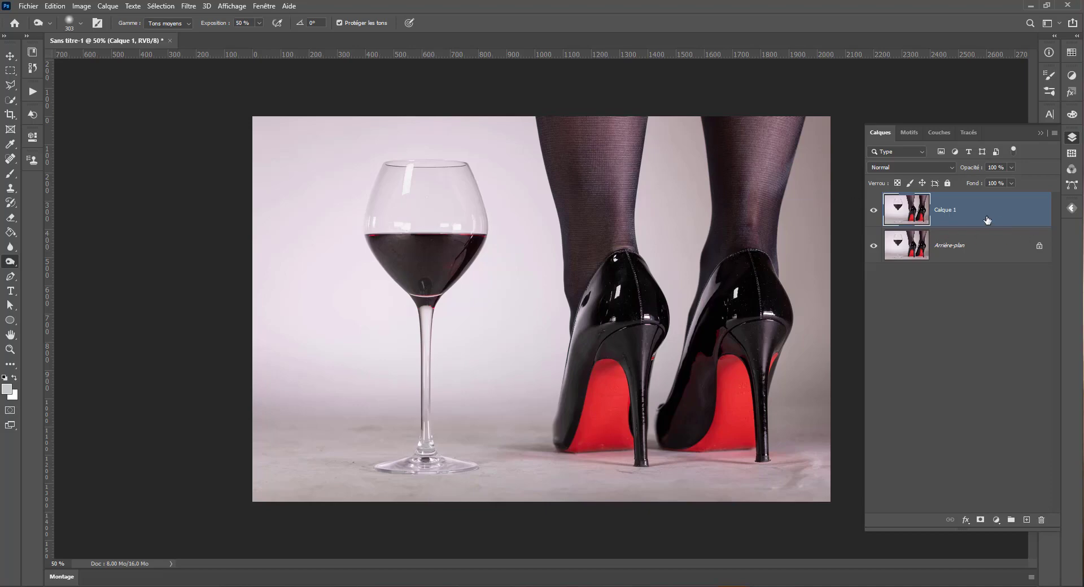
{"action": "left_click", "coordinate": [82, 6]}
{"action": "mouse_move", "coordinate": [112, 36]}
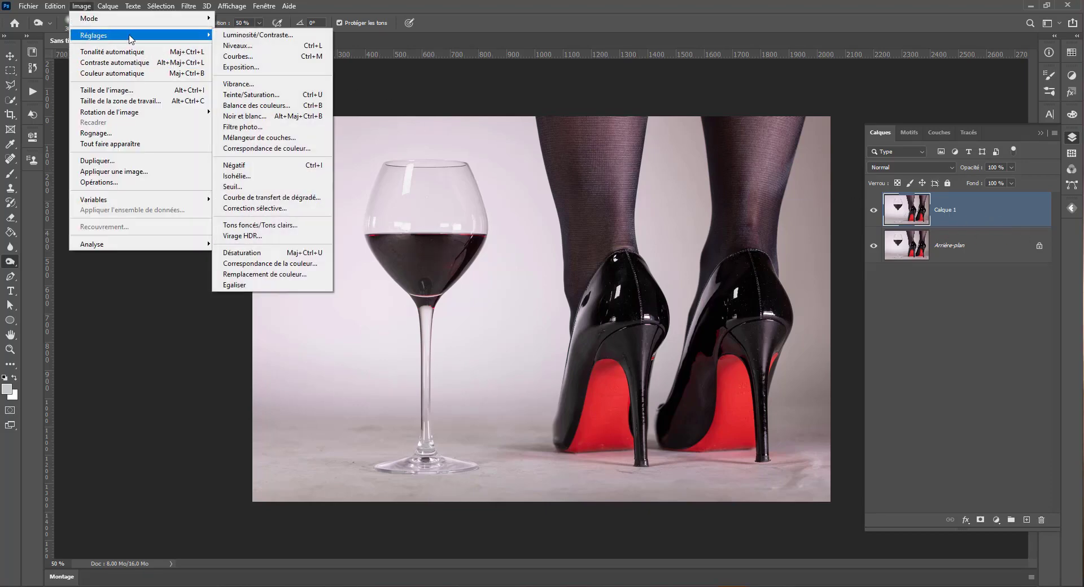
{"action": "left_click", "coordinate": [266, 275]}
Sample the floor beside the glass as the colour to replace, with a tolerance of 146 and lightness of +76
{"action": "left_click", "coordinate": [325, 214]}
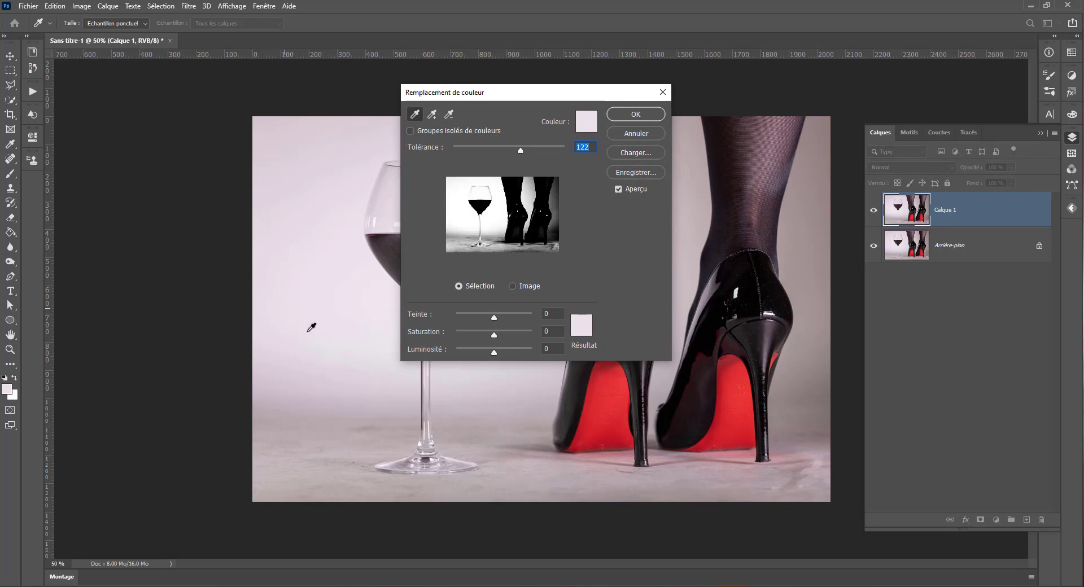
{"action": "left_click", "coordinate": [338, 442]}
{"action": "left_click", "coordinate": [330, 289]}
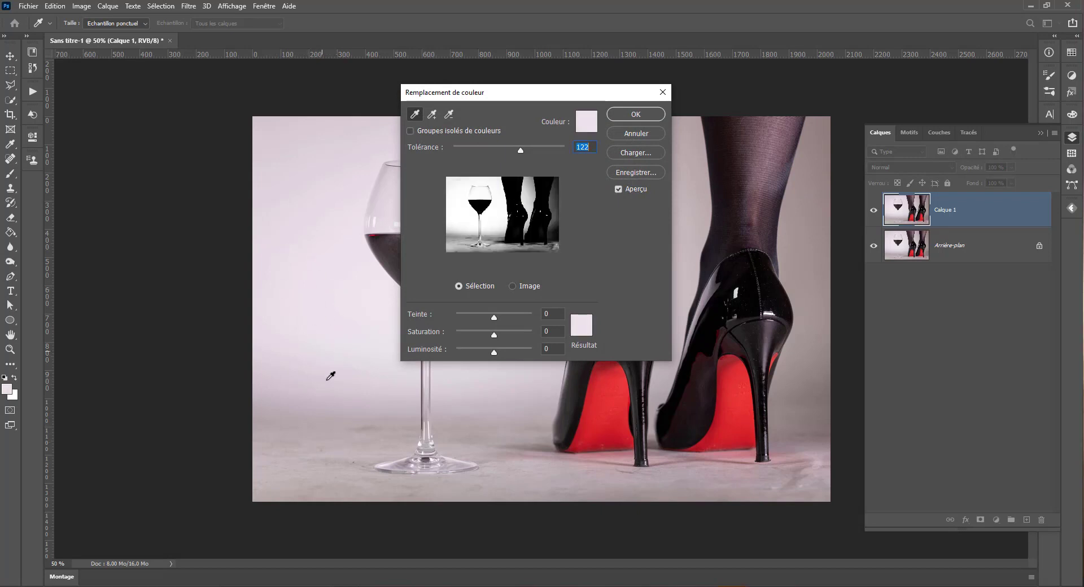
{"action": "left_click", "coordinate": [329, 387]}
{"action": "left_click", "coordinate": [325, 415]}
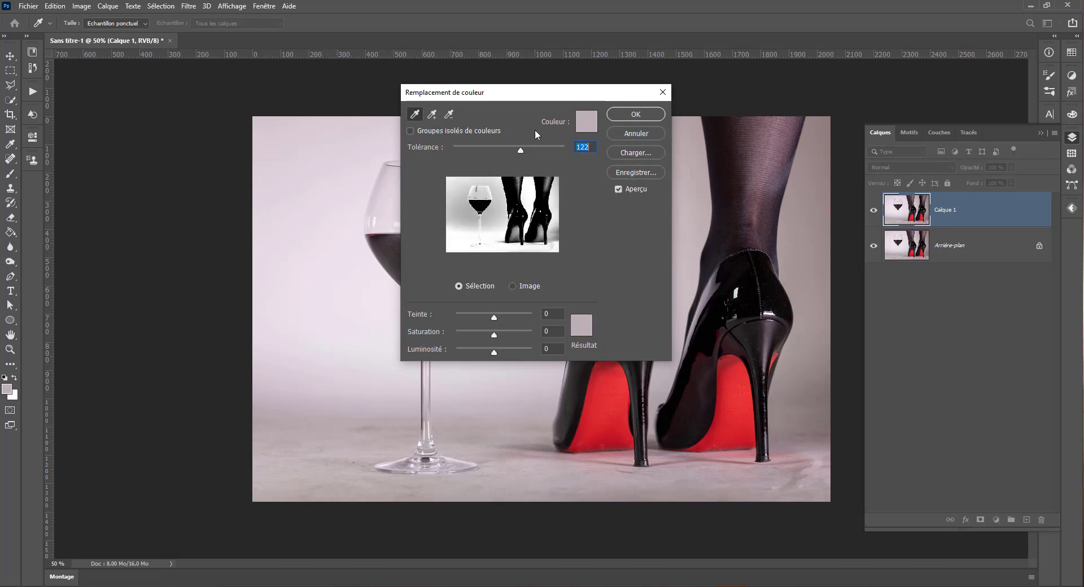
{"action": "left_click_drag", "start_coordinate": [520, 151], "coordinate": [534, 150]}
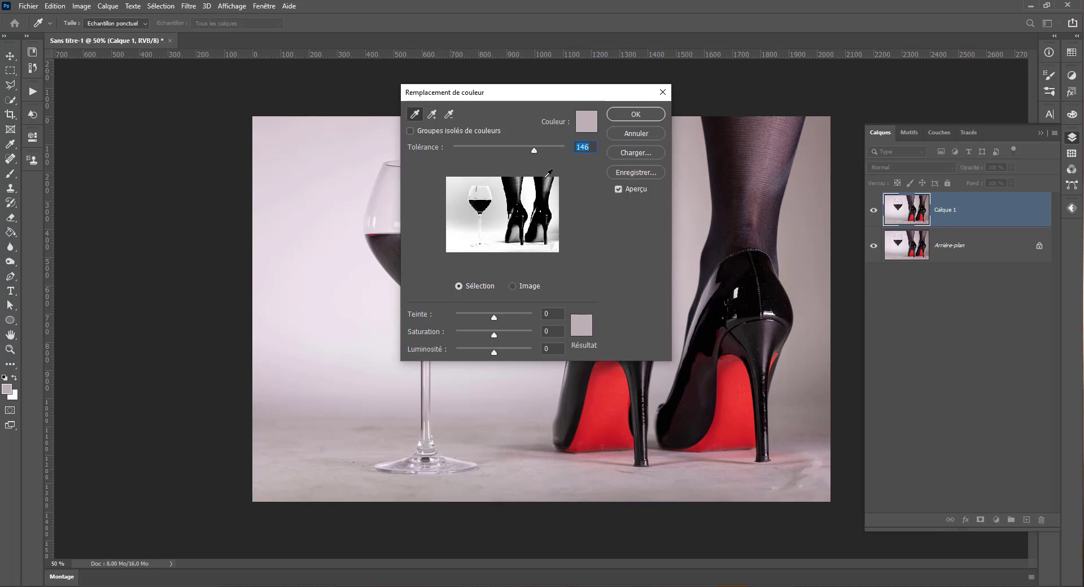
{"action": "left_click_drag", "start_coordinate": [507, 95], "coordinate": [197, 69]}
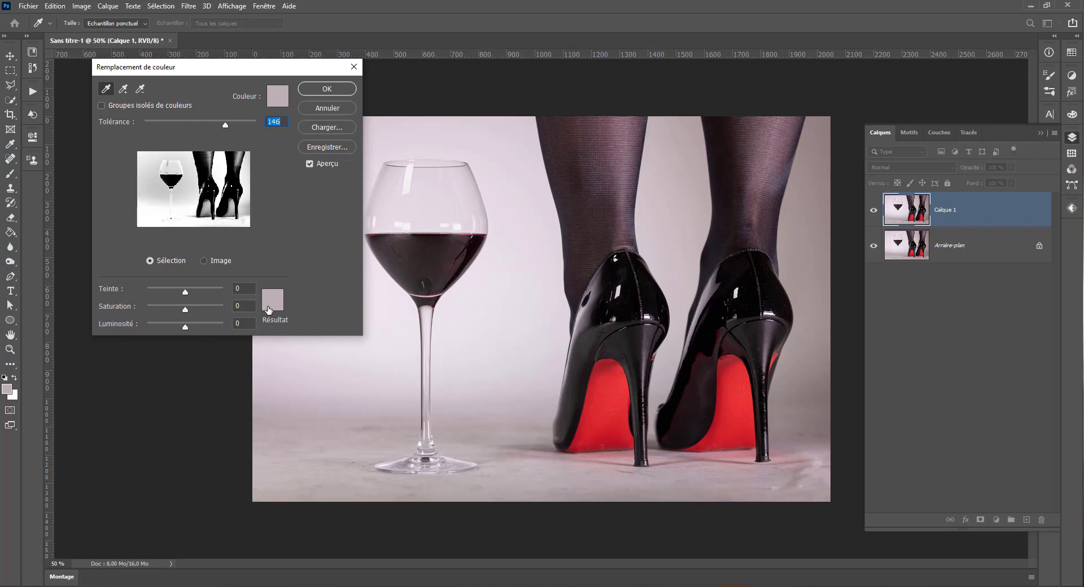
{"action": "left_click_drag", "start_coordinate": [183, 329], "coordinate": [215, 330]}
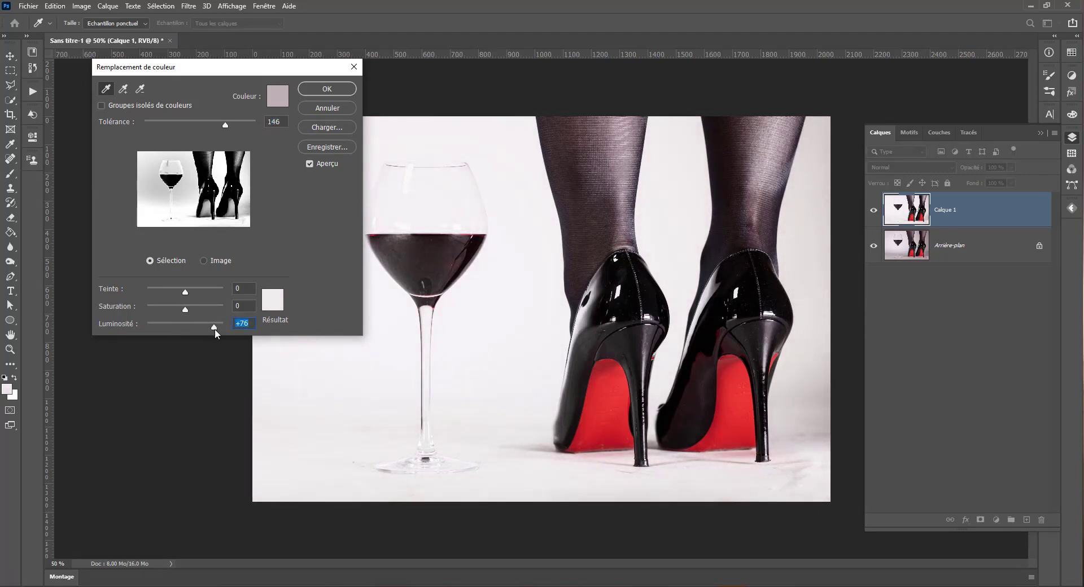
Lower the tolerance to 122 and try sampling different spots of the backdrop, the glass and the floor as the replaced colour
{"action": "mouse_move", "coordinate": [225, 126]}
{"action": "left_mouse_down"}
{"action": "mouse_move", "coordinate": [202, 133]}
{"action": "mouse_move", "coordinate": [248, 136]}
{"action": "mouse_move", "coordinate": [214, 132]}
{"action": "left_mouse_up"}
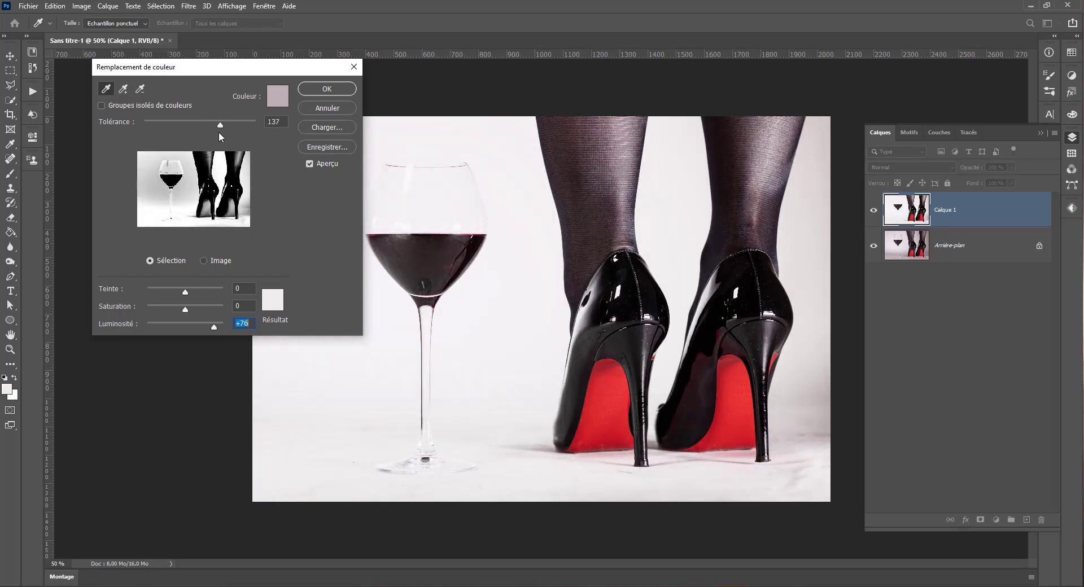
{"action": "left_click", "coordinate": [212, 131]}
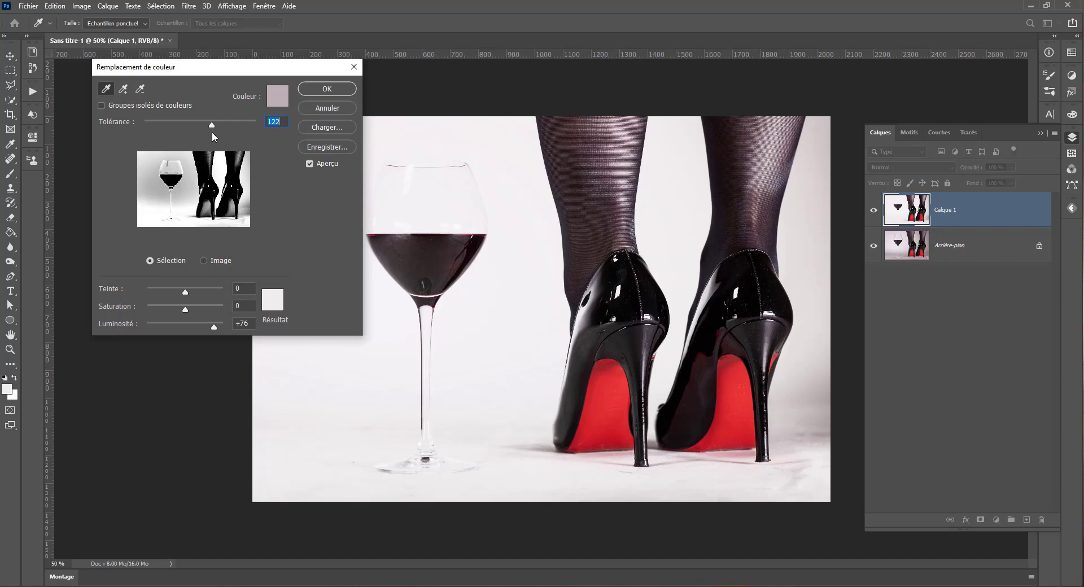
{"action": "left_click", "coordinate": [504, 294]}
{"action": "left_click", "coordinate": [363, 437]}
{"action": "left_click", "coordinate": [681, 440]}
{"action": "left_click", "coordinate": [701, 231]}
{"action": "left_click", "coordinate": [412, 184]}
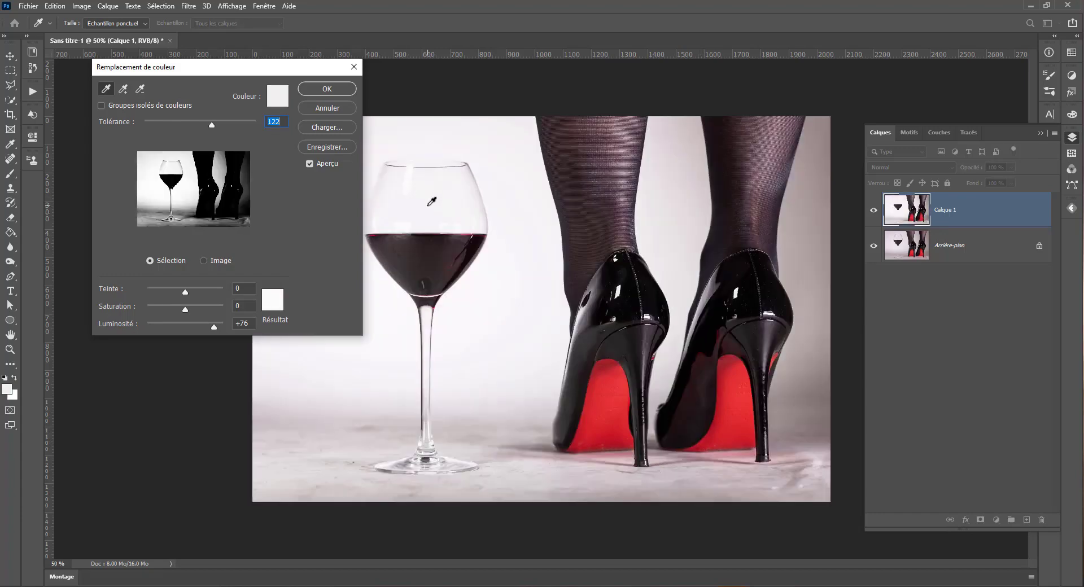
{"action": "left_click", "coordinate": [374, 441]}
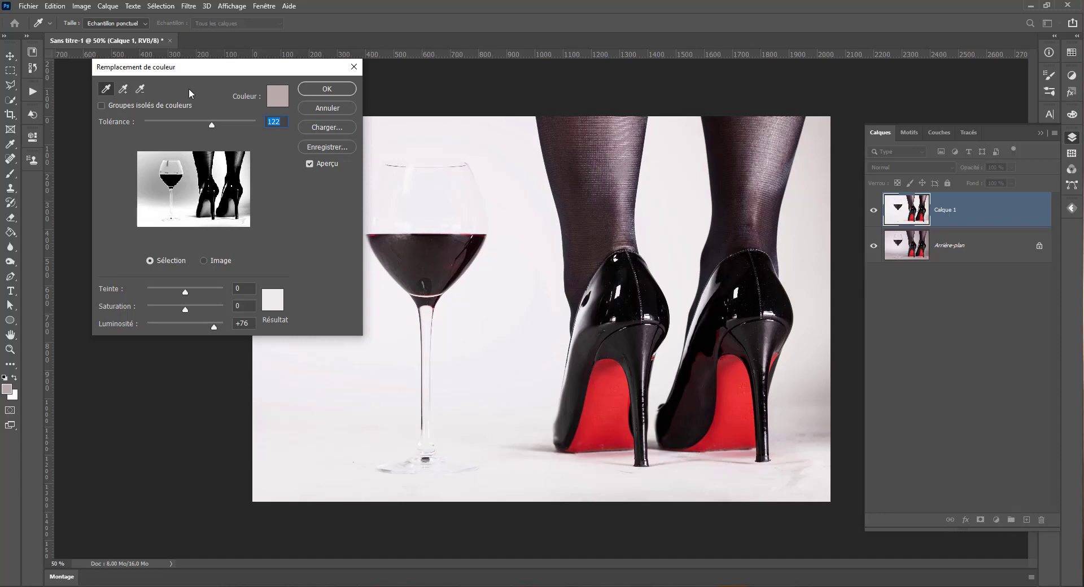
{"action": "left_click", "coordinate": [546, 445]}
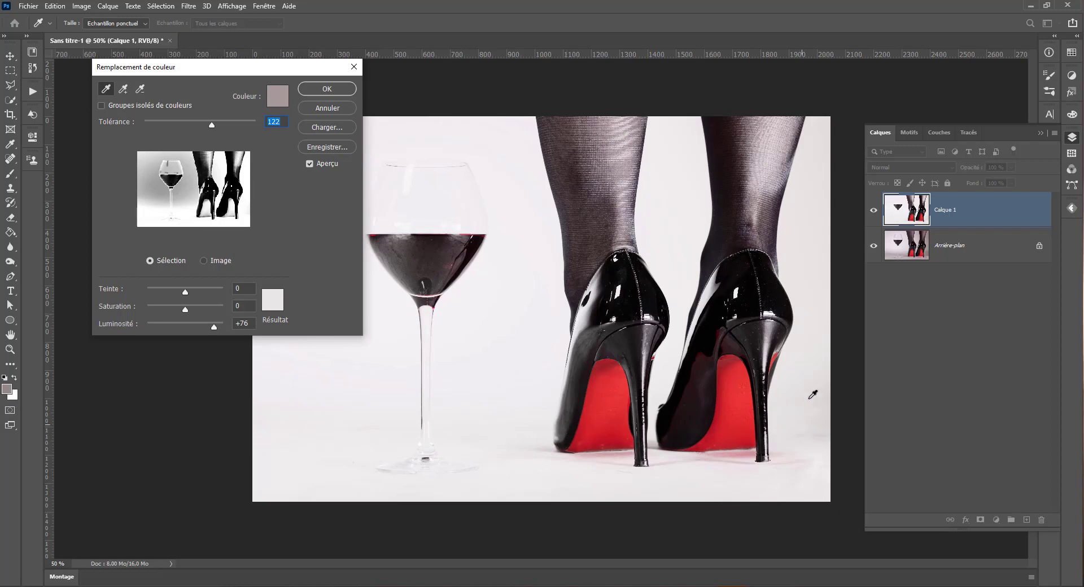
Resample the floor between the glass and the shoes as the colour to replace and set the tolerance to 146
{"action": "left_click_drag", "start_coordinate": [202, 124], "coordinate": [206, 124]}
{"action": "left_click", "coordinate": [482, 301]}
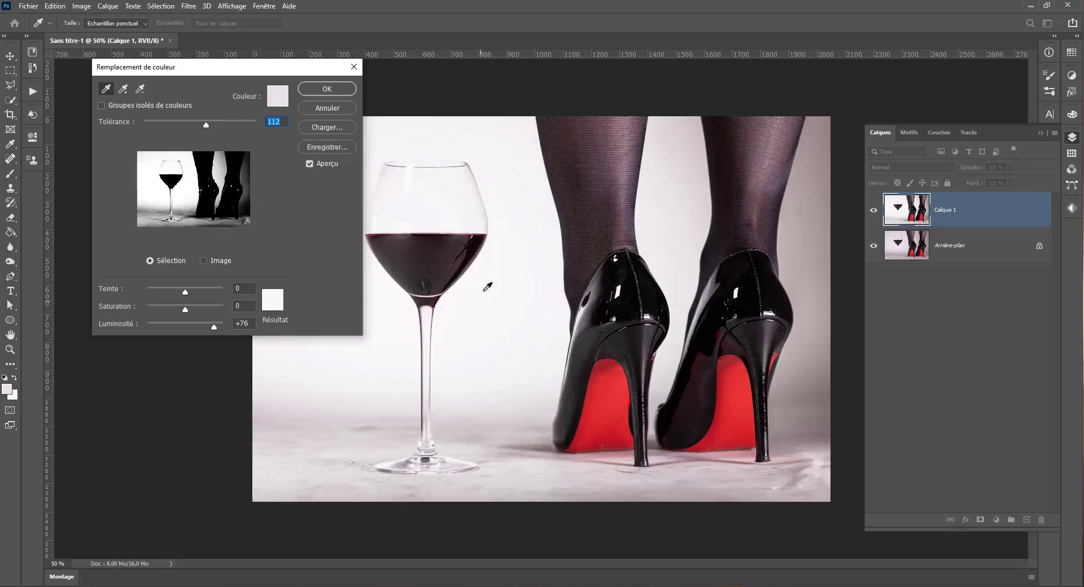
{"action": "left_click", "coordinate": [508, 449]}
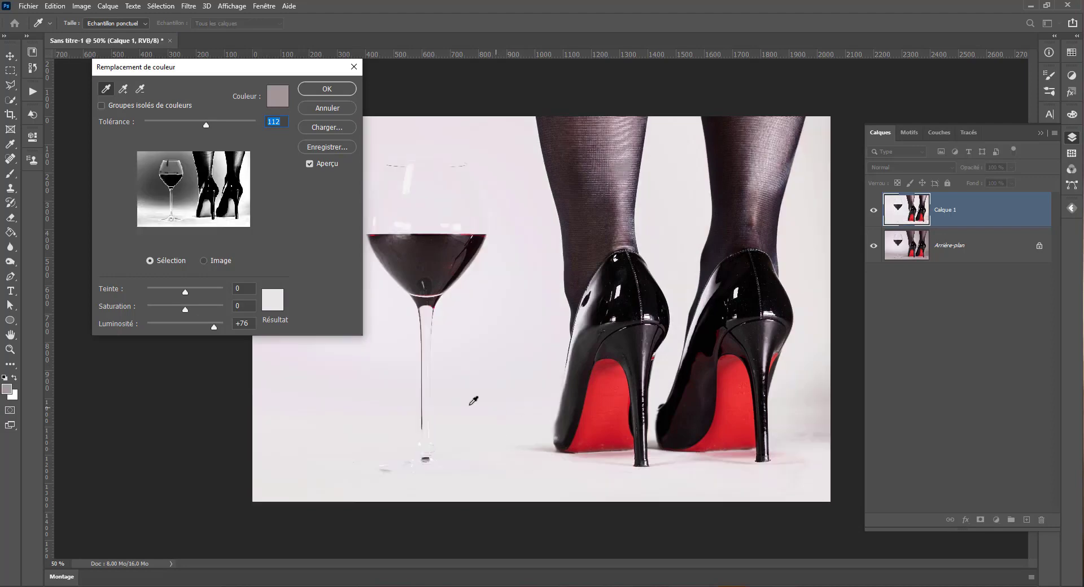
{"action": "left_click_drag", "start_coordinate": [206, 123], "coordinate": [226, 123]}
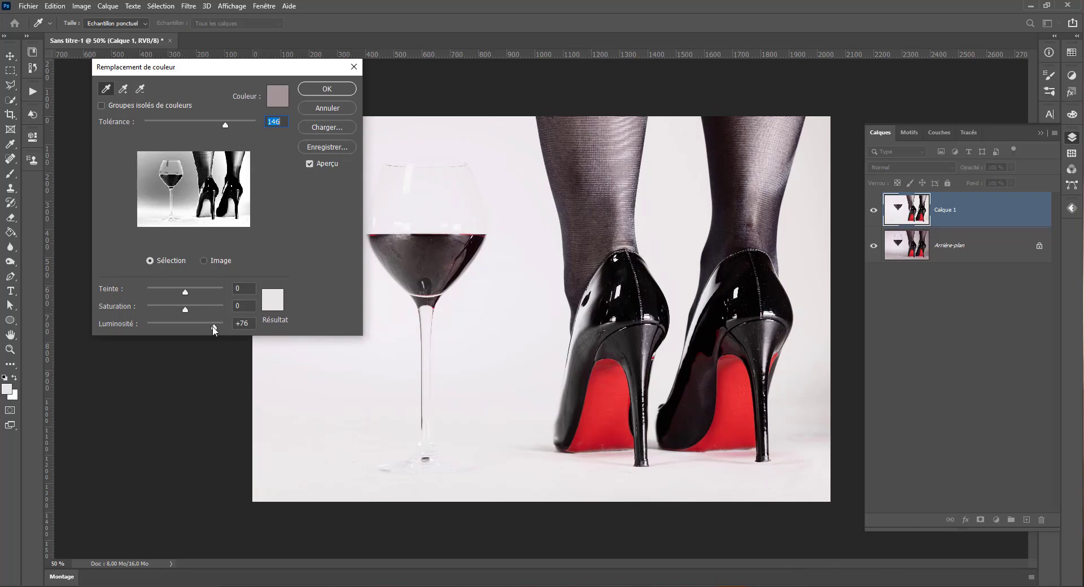
Set the replacement's saturation to -100 and lightness to +87, and apply the colour replacement
{"action": "left_click_drag", "start_coordinate": [213, 326], "coordinate": [90, 293]}
{"action": "left_click", "coordinate": [110, 304]}
{"action": "left_click_drag", "start_coordinate": [214, 328], "coordinate": [220, 332]}
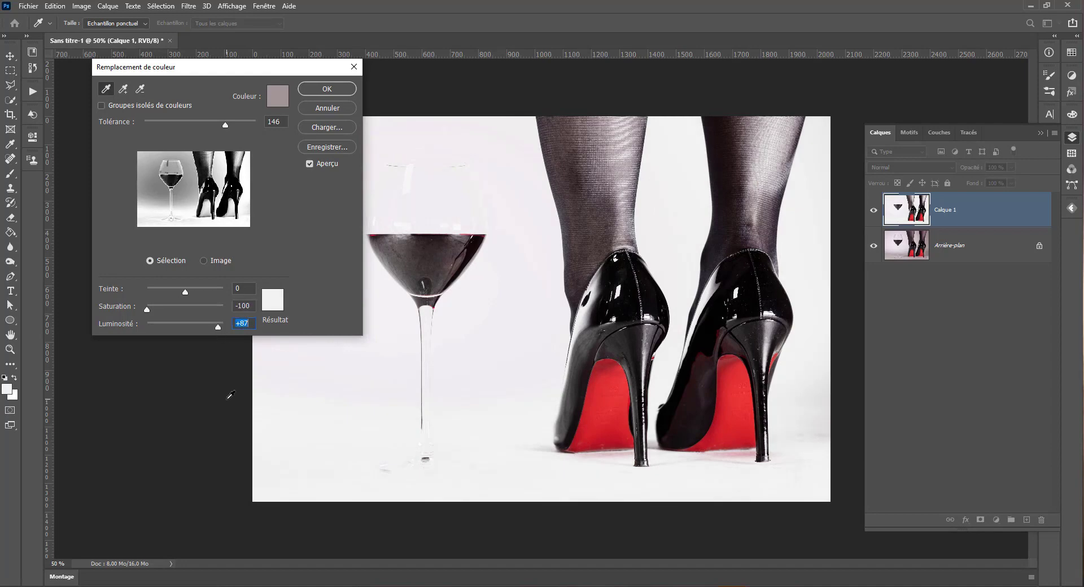
{"action": "left_click", "coordinate": [327, 89]}
{"action": "key", "text": "o"}
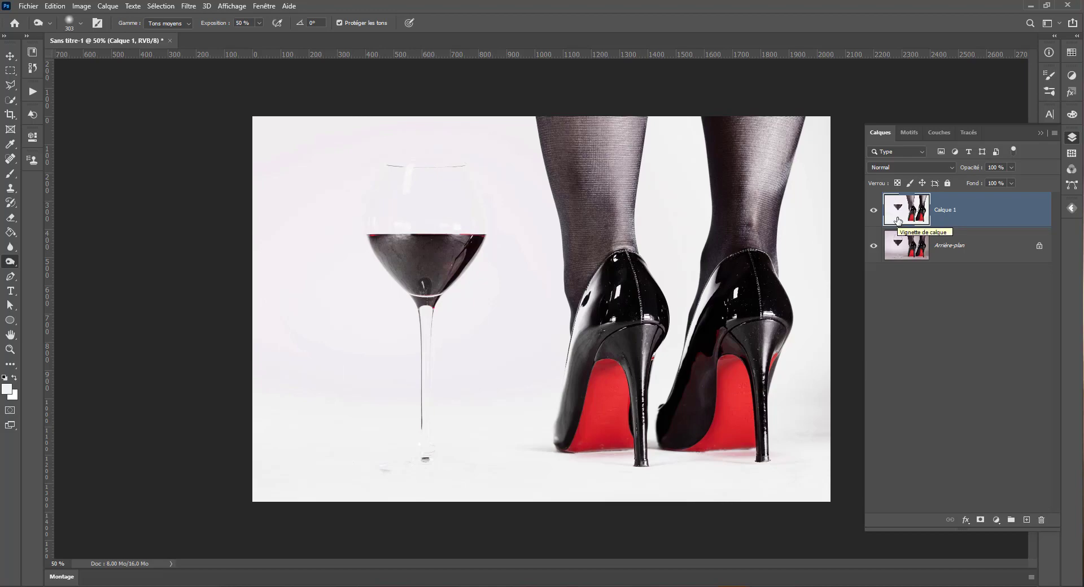
Add a layer mask to Calque 1 and paint black over both legs and shoes with a soft 249 px brush
{"action": "left_click", "coordinate": [980, 520]}
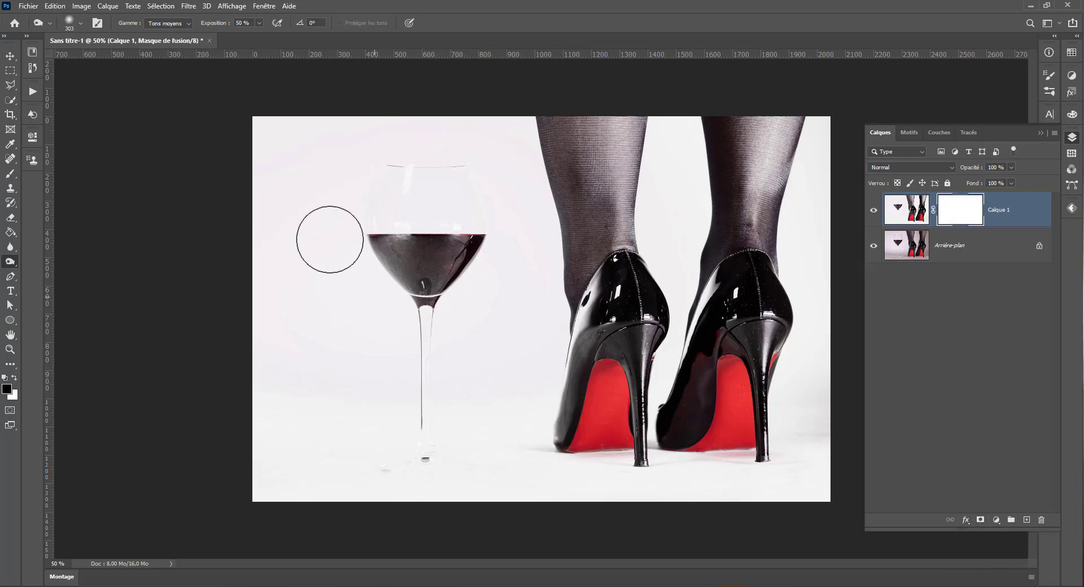
{"action": "left_click", "coordinate": [10, 176]}
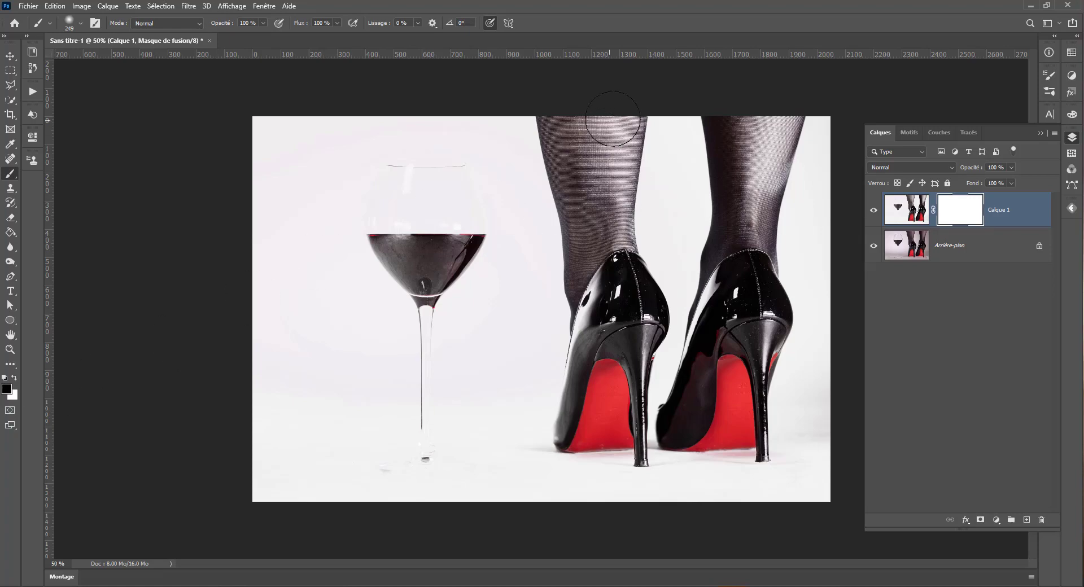
{"action": "mouse_move", "coordinate": [614, 126]}
{"action": "left_mouse_down"}
{"action": "mouse_move", "coordinate": [601, 287]}
{"action": "mouse_move", "coordinate": [604, 216]}
{"action": "mouse_move", "coordinate": [583, 104]}
{"action": "mouse_move", "coordinate": [619, 335]}
{"action": "mouse_move", "coordinate": [601, 108]}
{"action": "mouse_move", "coordinate": [612, 343]}
{"action": "mouse_move", "coordinate": [599, 438]}
{"action": "left_mouse_up"}
{"action": "mouse_move", "coordinate": [754, 127]}
{"action": "left_mouse_down"}
{"action": "mouse_move", "coordinate": [777, 109]}
{"action": "mouse_move", "coordinate": [748, 220]}
{"action": "mouse_move", "coordinate": [742, 324]}
{"action": "mouse_move", "coordinate": [756, 151]}
{"action": "mouse_move", "coordinate": [748, 84]}
{"action": "mouse_move", "coordinate": [736, 270]}
{"action": "mouse_move", "coordinate": [711, 421]}
{"action": "mouse_move", "coordinate": [738, 340]}
{"action": "mouse_move", "coordinate": [735, 387]}
{"action": "mouse_move", "coordinate": [764, 328]}
{"action": "mouse_move", "coordinate": [744, 239]}
{"action": "mouse_move", "coordinate": [751, 80]}
{"action": "left_mouse_up"}
Toggle Calque 1 and its mask off and on to compare the legs and shoes with and without masking
{"action": "left_click", "coordinate": [874, 210]}
{"action": "left_click", "coordinate": [876, 210]}
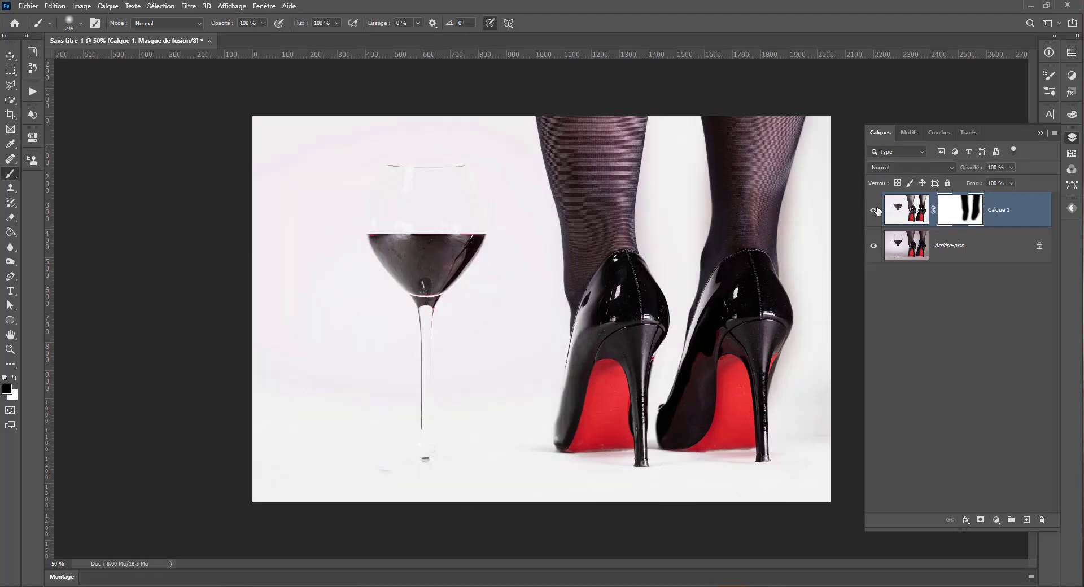
{"action": "left_click", "coordinate": [963, 213], "text": "shift"}
{"action": "left_click", "coordinate": [963, 214], "text": "shift"}
{"action": "left_click", "coordinate": [964, 214], "text": "shift"}
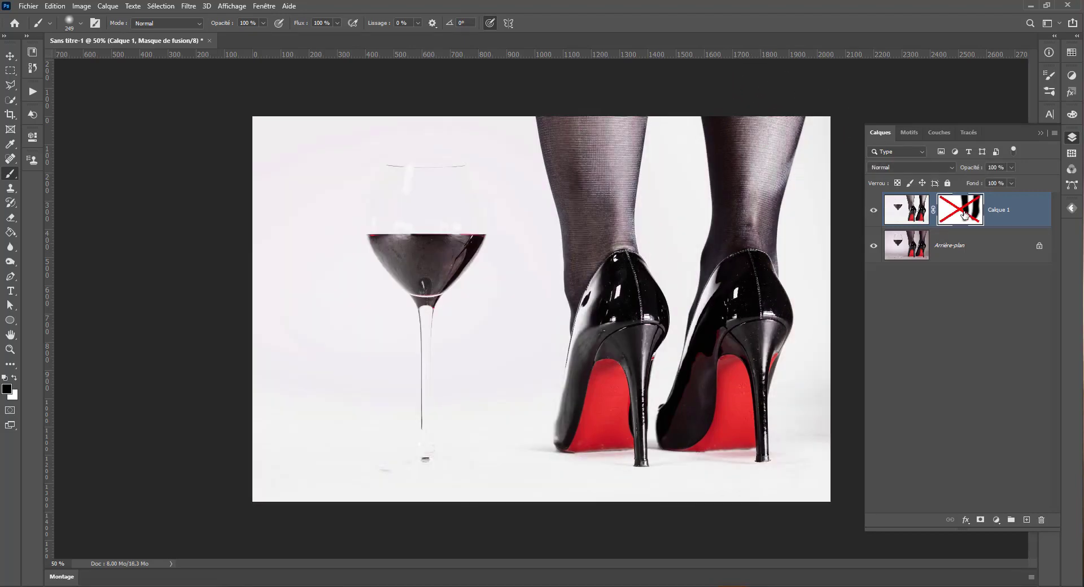
{"action": "left_click", "coordinate": [964, 215], "text": "shift"}
{"action": "left_click", "coordinate": [964, 215], "text": "shift"}
{"action": "left_click", "coordinate": [965, 214], "text": "shift"}
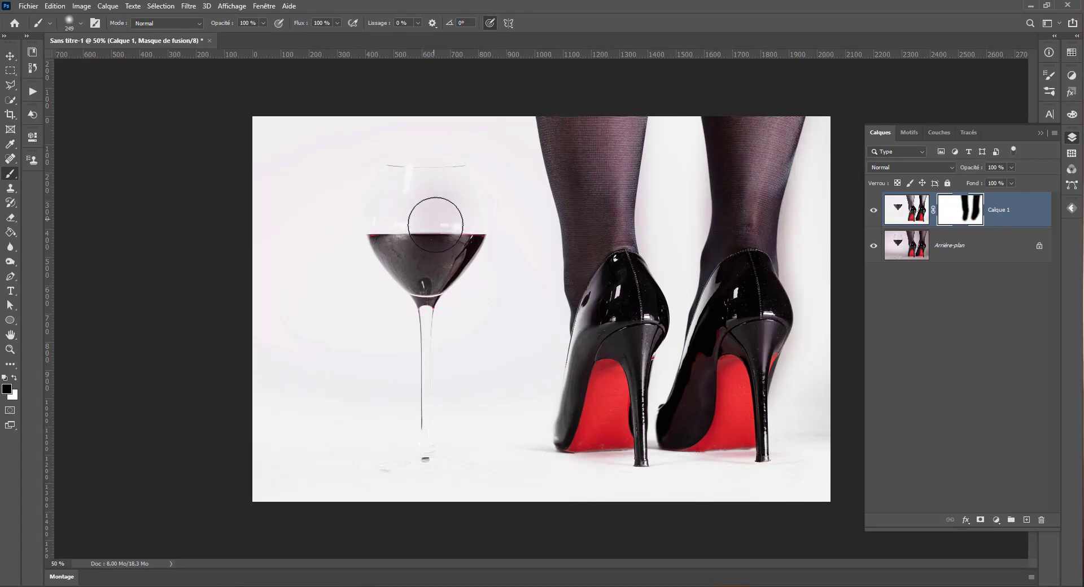
Try painting the glass stem back on the mask with a 77 px brush, and undo the stroke
{"action": "right_click", "coordinate": [433, 275], "text": "alt"}
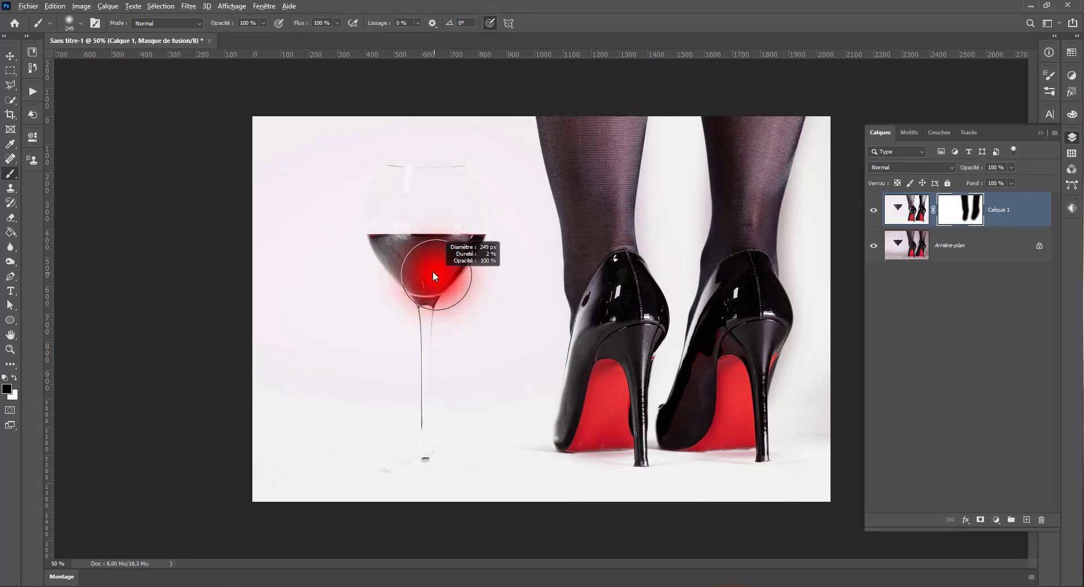
{"action": "mouse_move", "coordinate": [432, 275]}
{"action": "left_mouse_down"}
{"action": "mouse_move", "coordinate": [415, 270]}
{"action": "mouse_move", "coordinate": [428, 261]}
{"action": "left_mouse_up"}
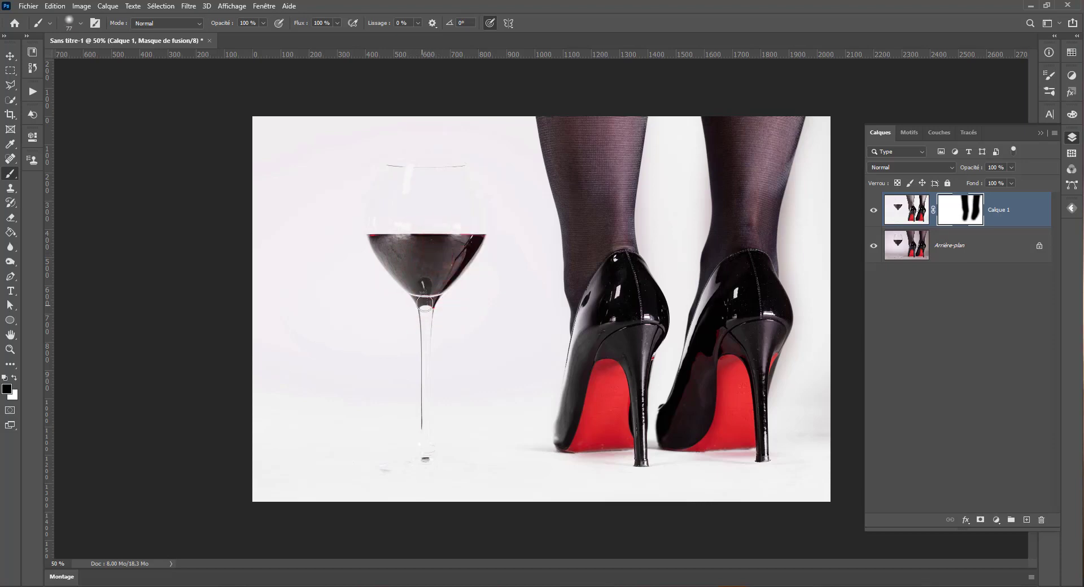
{"action": "left_click_drag", "start_coordinate": [424, 316], "coordinate": [425, 427]}
{"action": "key", "text": "ctrl+z"}
Paint the glass stem back on the mask with a 41 px brush at 40% opacity
{"action": "left_click_drag", "start_coordinate": [431, 367], "coordinate": [428, 368]}
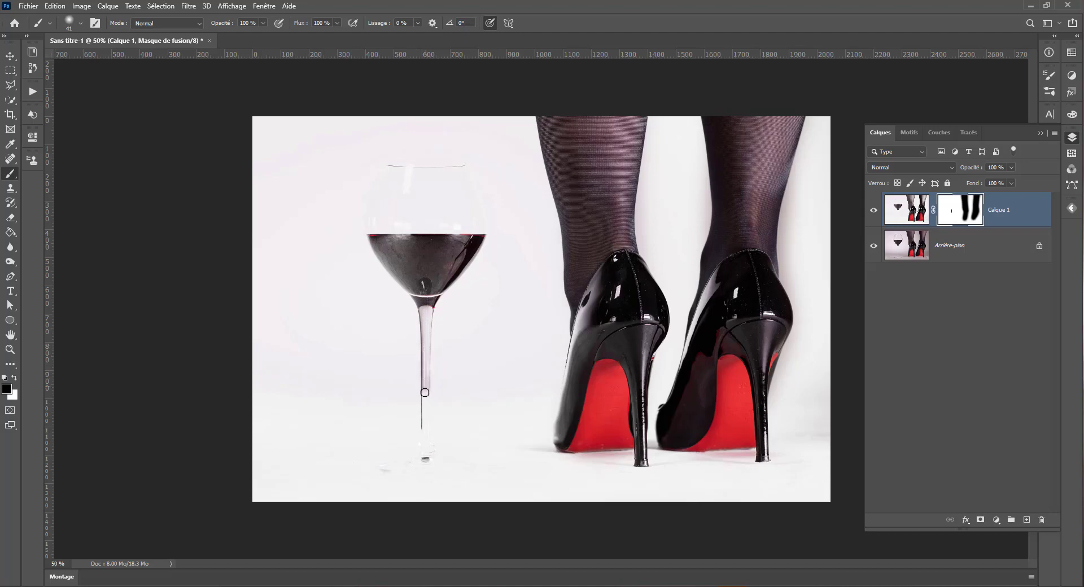
{"action": "key", "text": "ctrl+z"}
{"action": "left_click", "coordinate": [232, 35]}
{"action": "left_click_drag", "start_coordinate": [428, 349], "coordinate": [425, 412]}
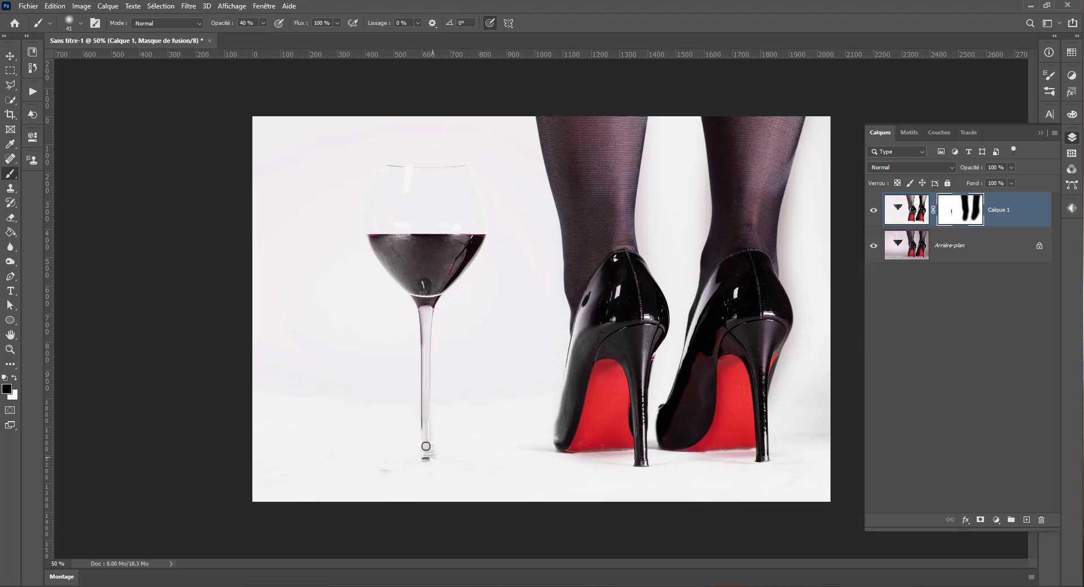
Paint the glass base and stem back on the mask with a 90 px brush at 70% layer opacity, and restore the layer to 100%
{"action": "scroll", "coordinate": [443, 460], "scroll_direction": "up", "scroll_amount": 7}
{"action": "left_click_drag", "start_coordinate": [453, 444], "coordinate": [566, 353]}
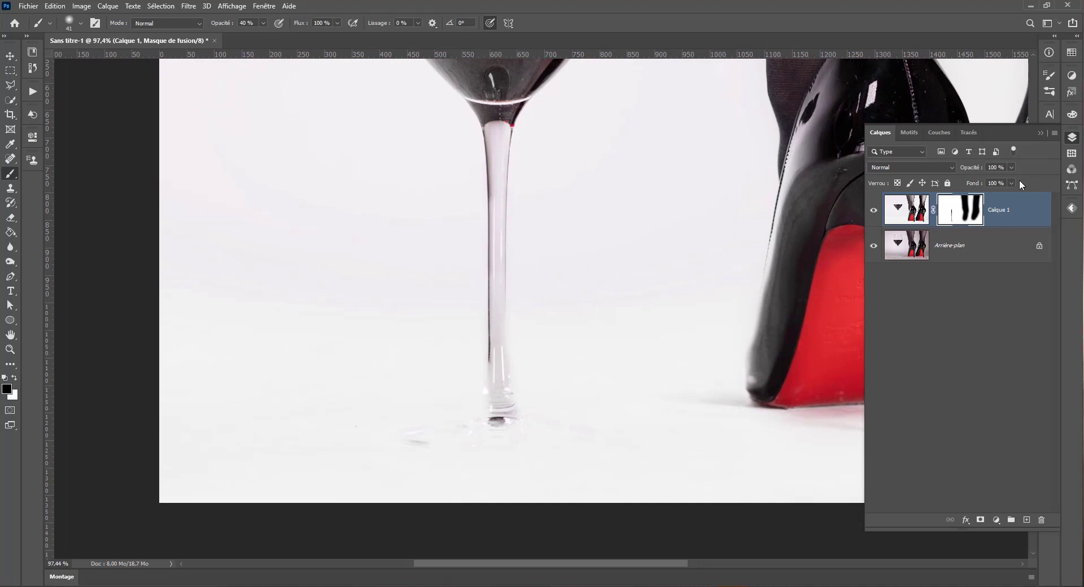
{"action": "left_click_drag", "start_coordinate": [980, 181], "coordinate": [996, 179]}
{"action": "right_click", "coordinate": [505, 414], "text": "alt"}
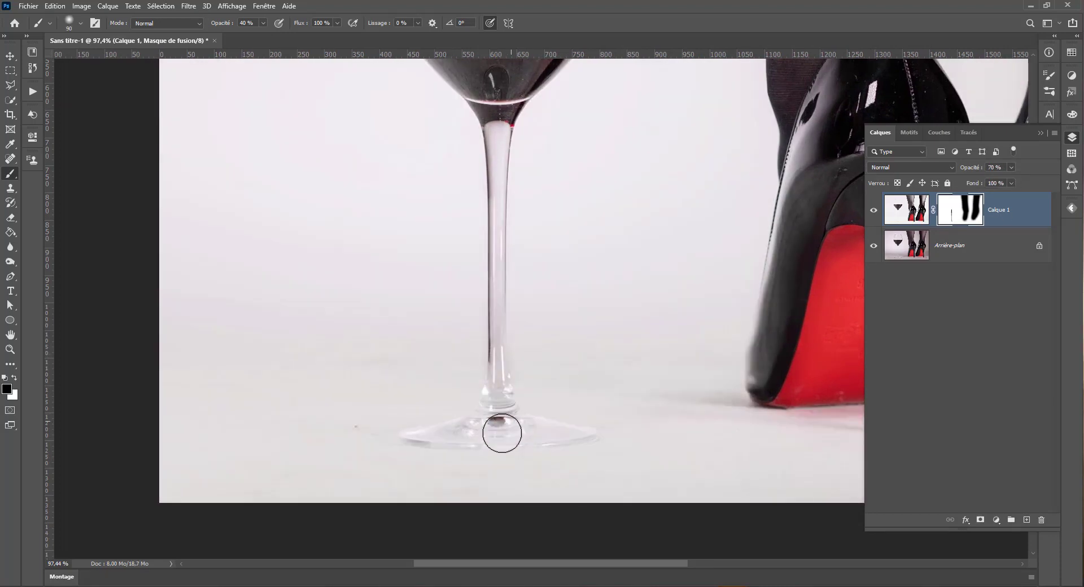
{"action": "mouse_move", "coordinate": [501, 435]}
{"action": "left_mouse_down"}
{"action": "mouse_move", "coordinate": [438, 437]}
{"action": "mouse_move", "coordinate": [574, 430]}
{"action": "mouse_move", "coordinate": [547, 438]}
{"action": "mouse_move", "coordinate": [496, 427]}
{"action": "mouse_move", "coordinate": [491, 174]}
{"action": "left_mouse_up"}
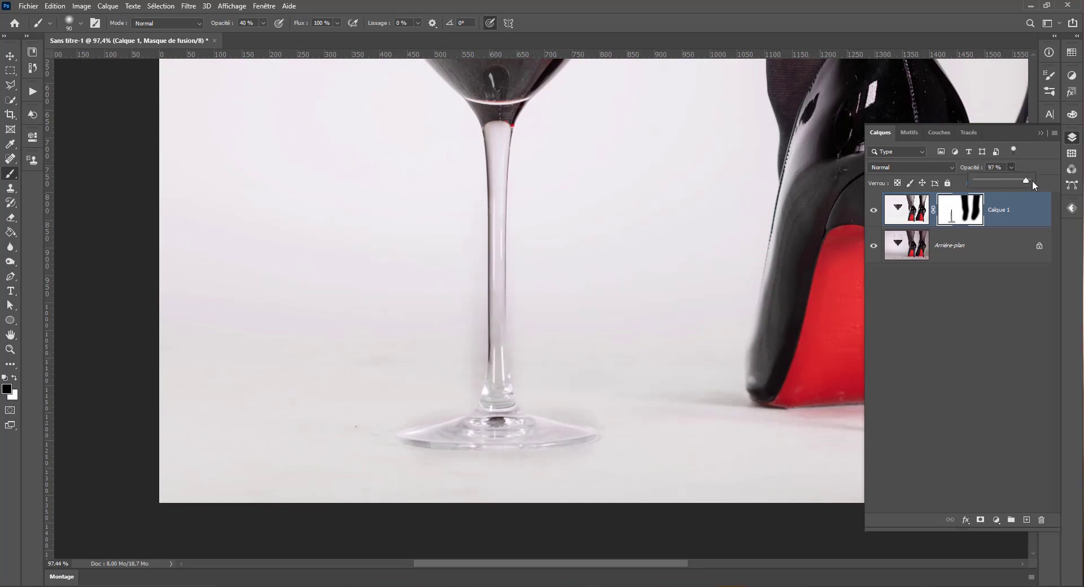
{"action": "left_click_drag", "start_coordinate": [1032, 181], "coordinate": [1037, 180]}
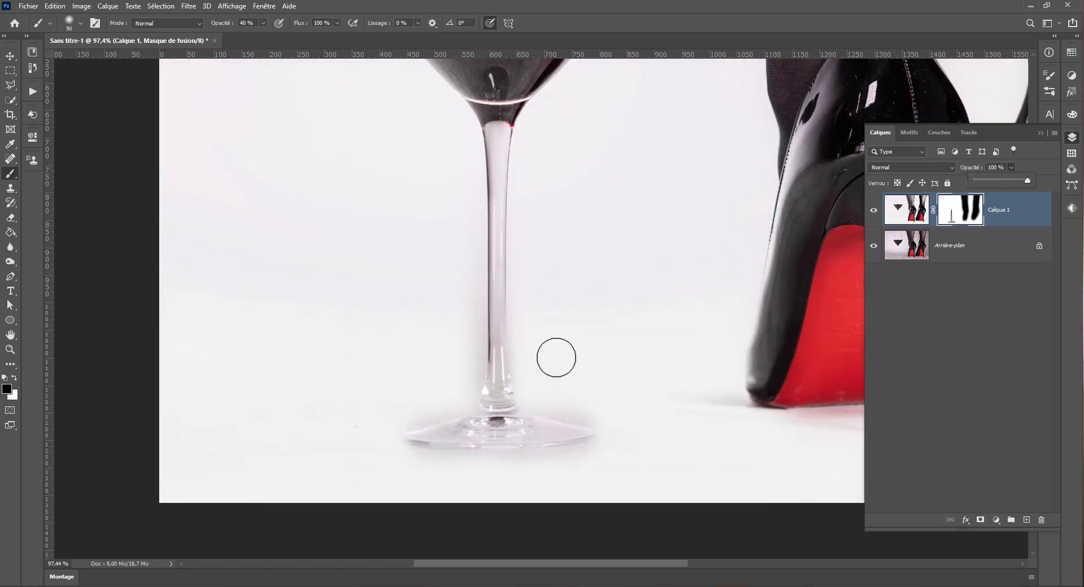
Paint white on the mask around the glass stem and base with a 71% hardness brush at 73% opacity
{"action": "key", "text": "x"}
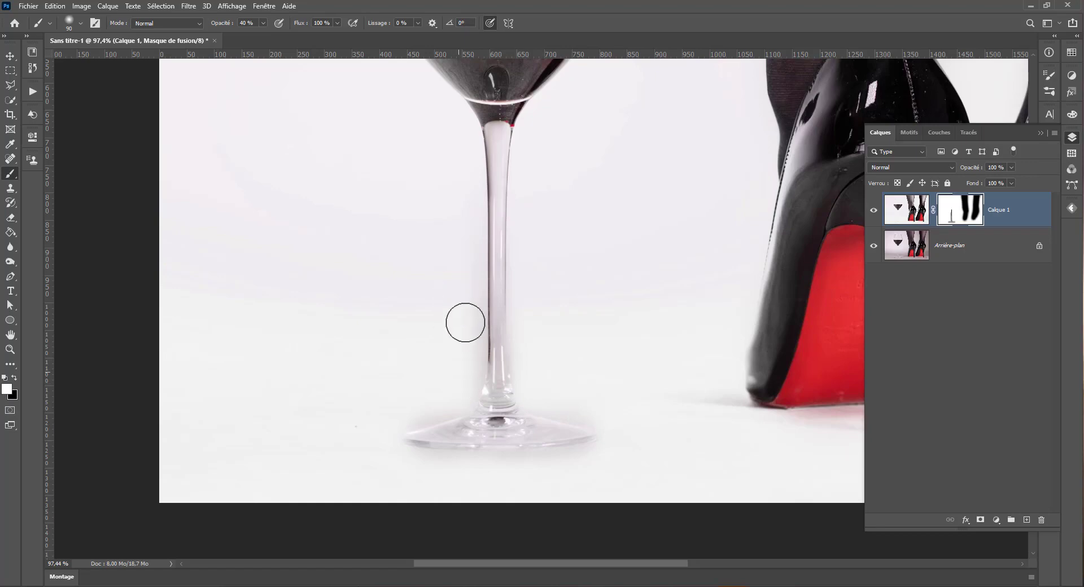
{"action": "right_click", "coordinate": [457, 257]}
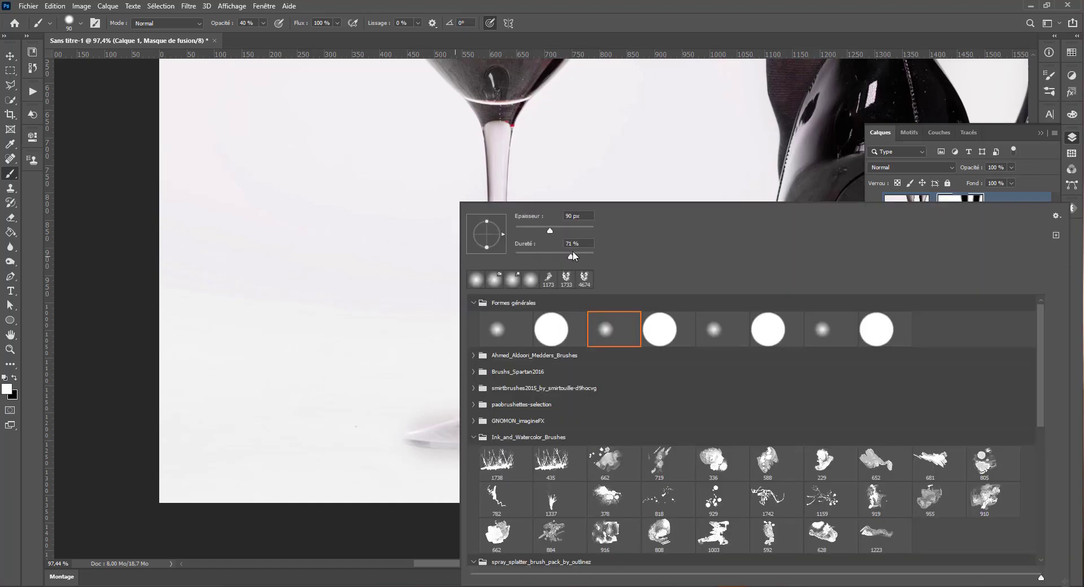
{"action": "key", "text": "Return"}
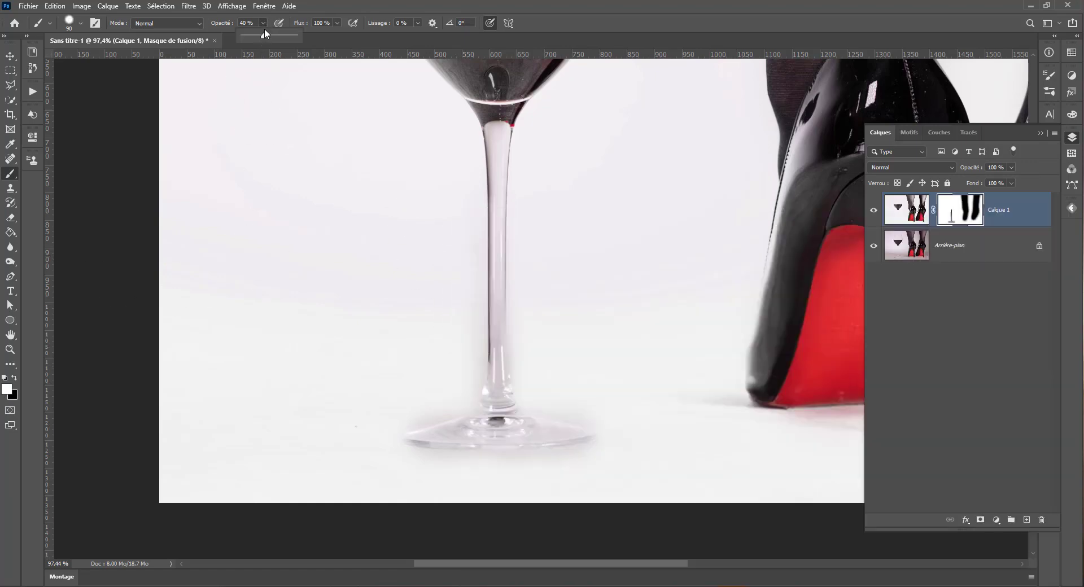
{"action": "left_click_drag", "start_coordinate": [448, 400], "coordinate": [458, 248]}
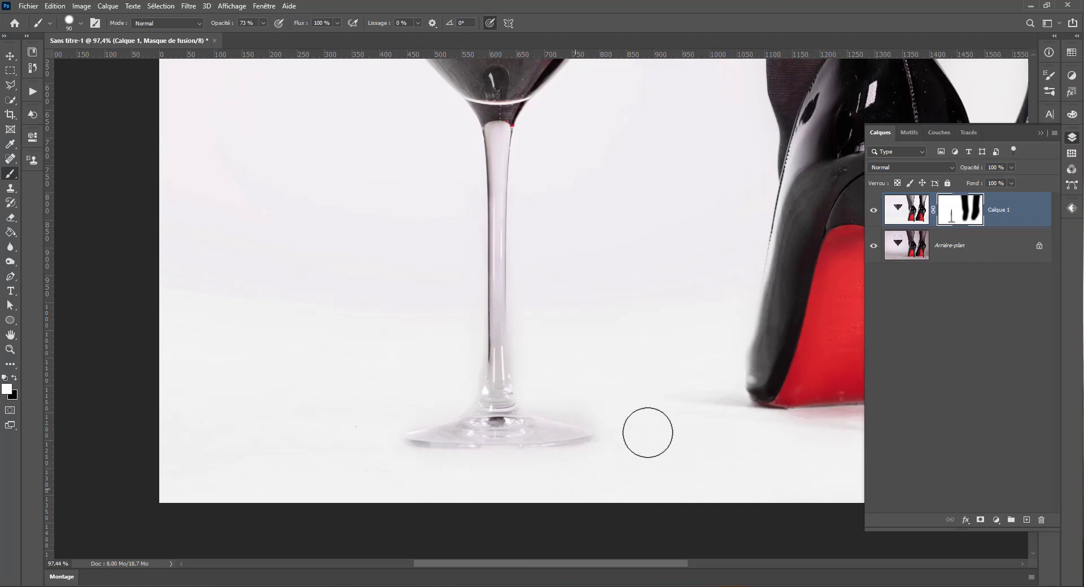
Delete the masked Calque 1 layer and duplicate the original background layer
{"action": "scroll", "coordinate": [565, 381], "scroll_direction": "down", "scroll_amount": 3}
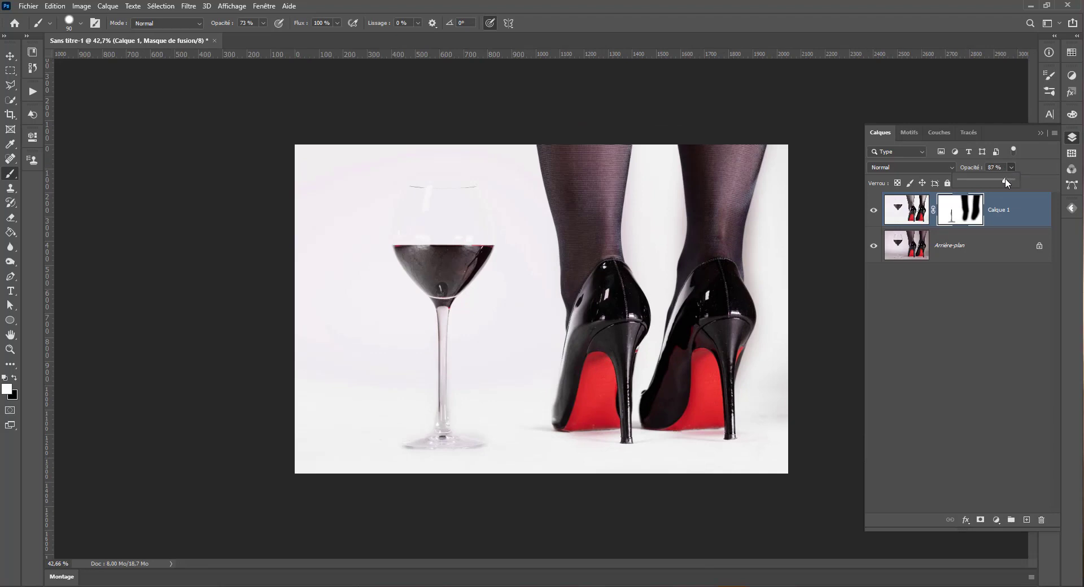
{"action": "left_click_drag", "start_coordinate": [1005, 179], "coordinate": [1014, 180]}
{"action": "left_click_drag", "start_coordinate": [1006, 179], "coordinate": [1061, 195]}
{"action": "left_click_drag", "start_coordinate": [914, 211], "coordinate": [1042, 520]}
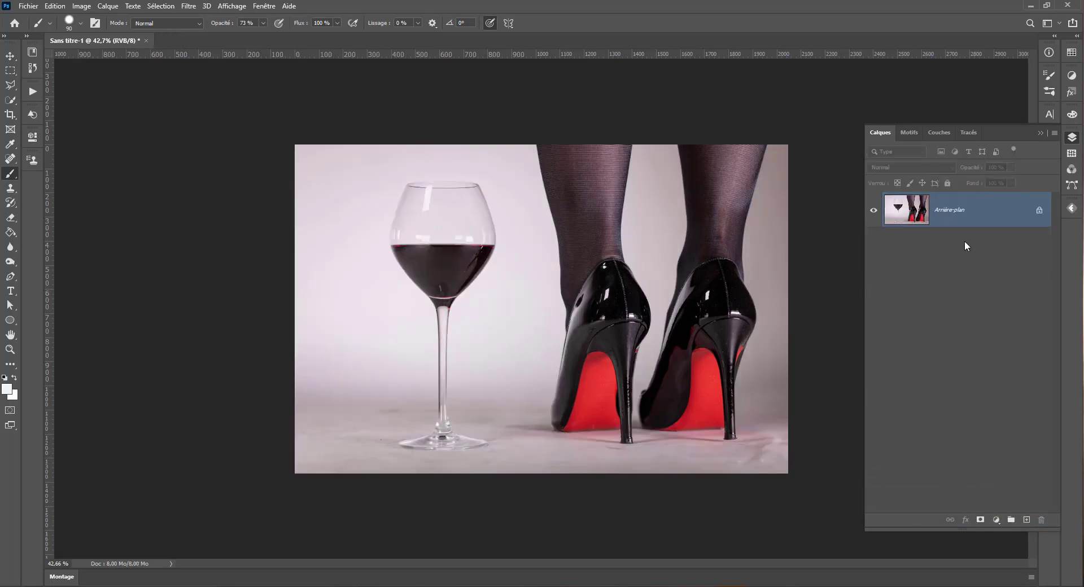
{"action": "key", "text": "ctrl+j"}
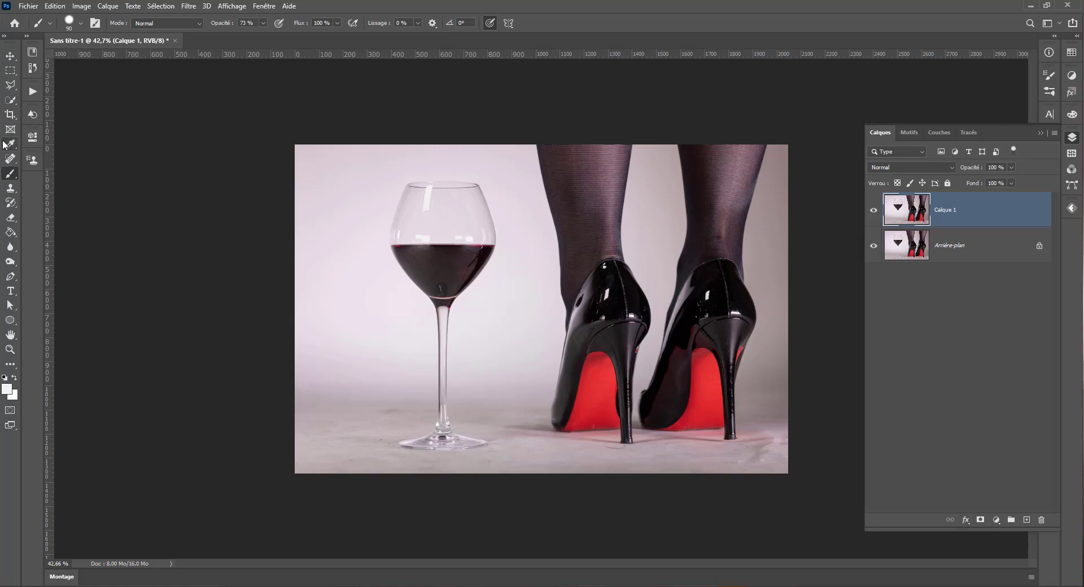
Select the wine glass and legs with Select Subject, and correct the selection edge along the glass stem with a 23 px brush
{"action": "left_click", "coordinate": [7, 106]}
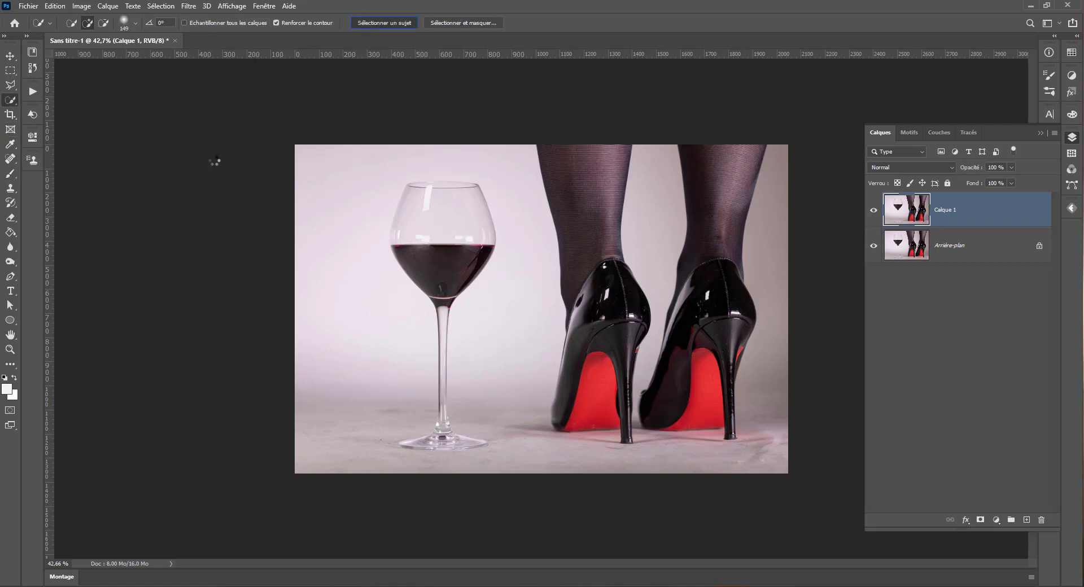
{"action": "left_click", "coordinate": [407, 24]}
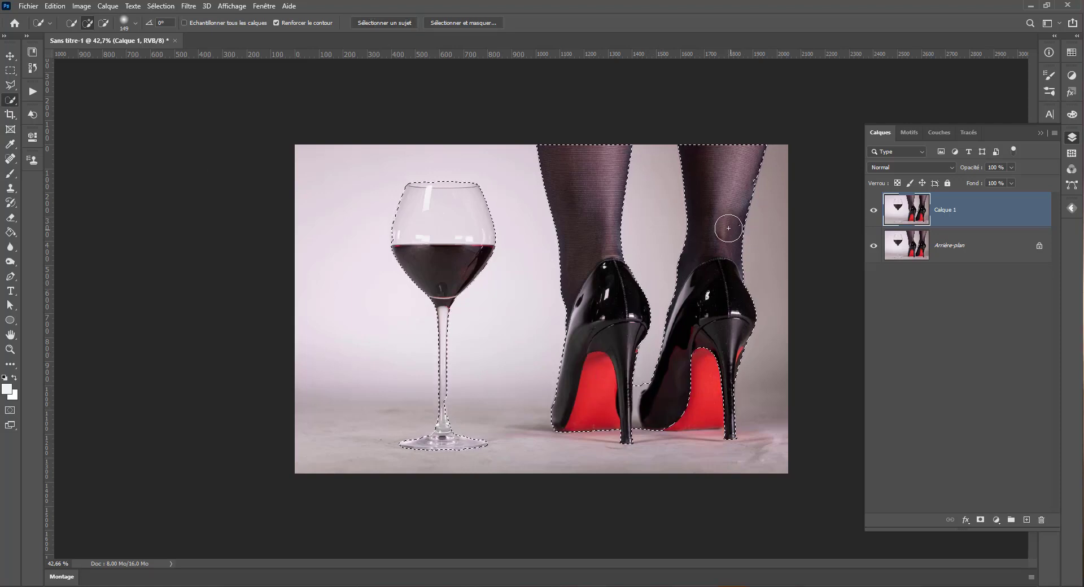
{"action": "scroll", "coordinate": [505, 358], "scroll_direction": "up", "scroll_amount": 5}
{"action": "left_click_drag", "start_coordinate": [476, 375], "coordinate": [443, 382]}
{"action": "scroll", "coordinate": [380, 460], "scroll_direction": "up", "scroll_amount": 2}
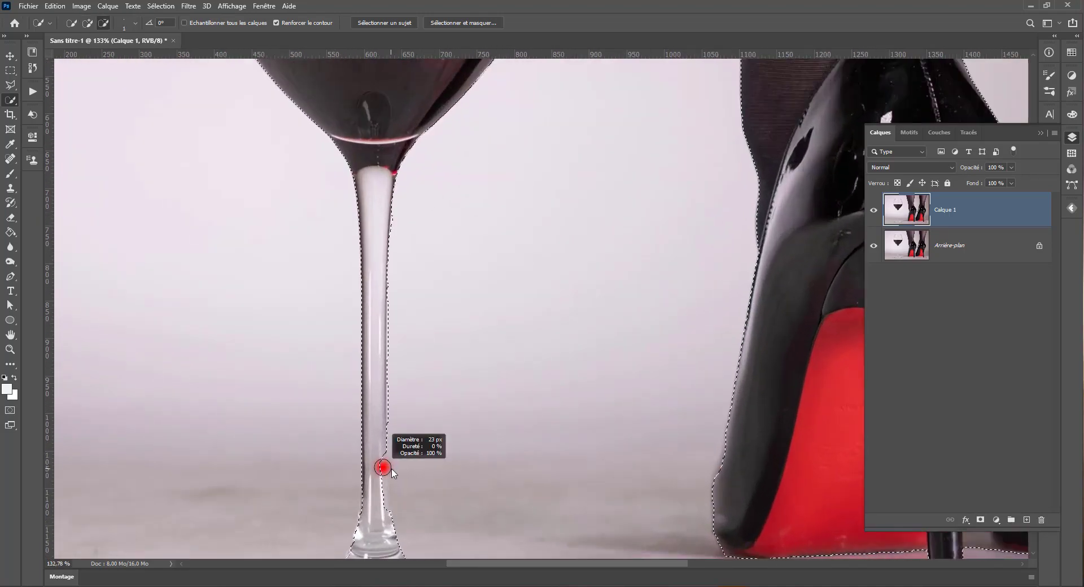
{"action": "mouse_move", "coordinate": [380, 450]}
{"action": "left_mouse_down"}
{"action": "mouse_move", "coordinate": [380, 515]}
{"action": "mouse_move", "coordinate": [381, 499]}
{"action": "left_mouse_up"}
{"action": "scroll", "coordinate": [404, 508], "scroll_direction": "down", "scroll_amount": 5}
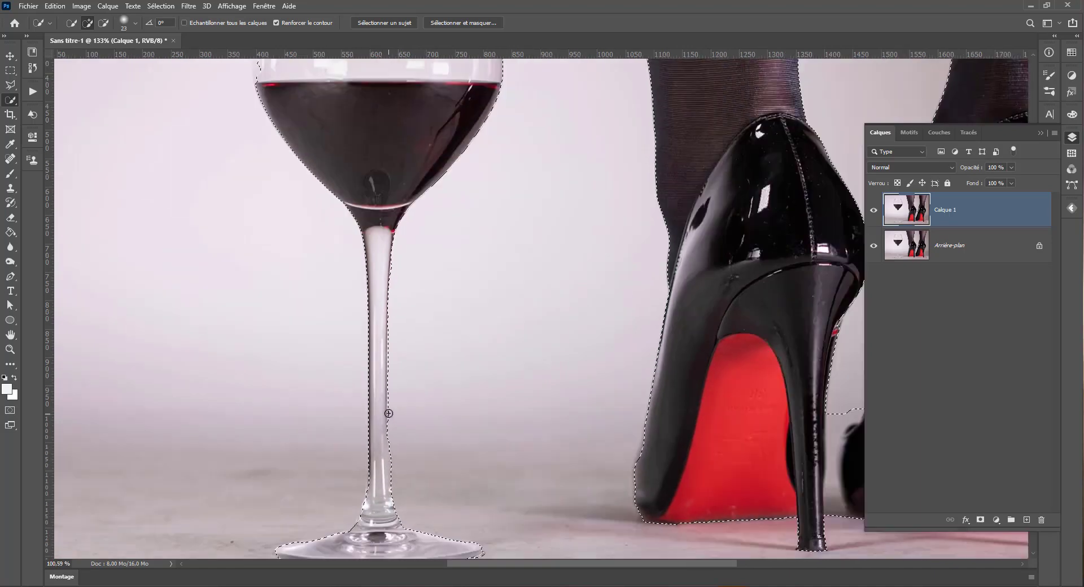
Subtract the background gap between the two shoes from the selection, and invert the selection to cover the backdrop
{"action": "scroll", "coordinate": [383, 221], "scroll_direction": "up", "scroll_amount": 3}
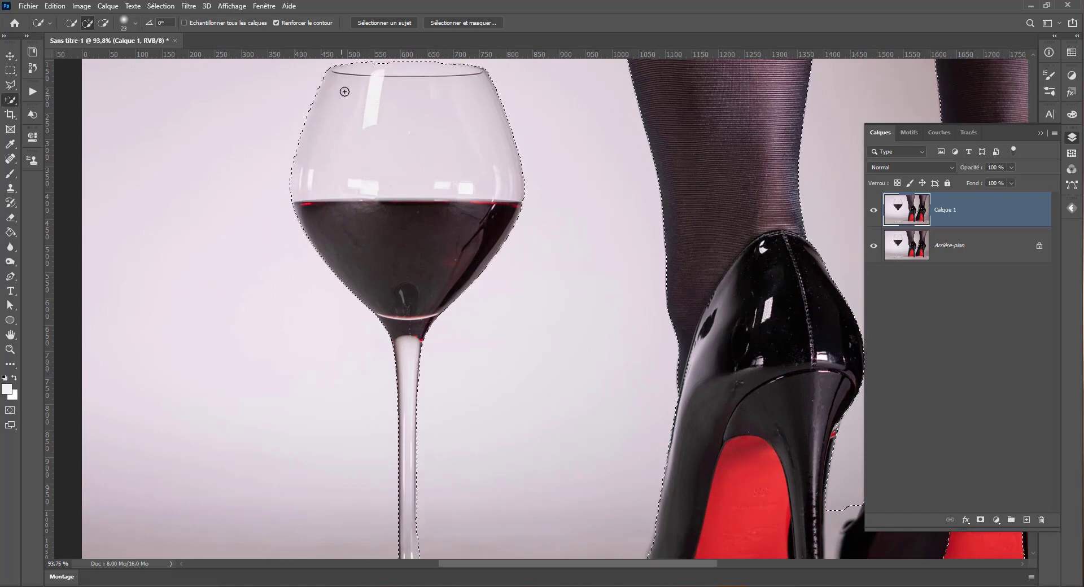
{"action": "scroll", "coordinate": [438, 134], "scroll_direction": "up", "scroll_amount": 1}
{"action": "scroll", "coordinate": [435, 187], "scroll_direction": "up", "scroll_amount": 3}
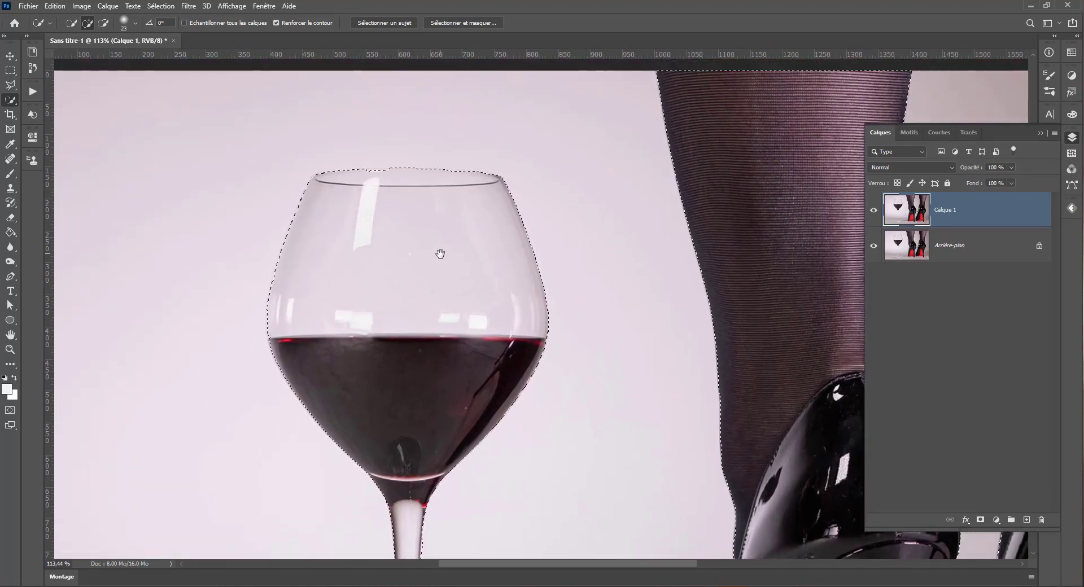
{"action": "left_click_drag", "start_coordinate": [412, 215], "coordinate": [373, 26]}
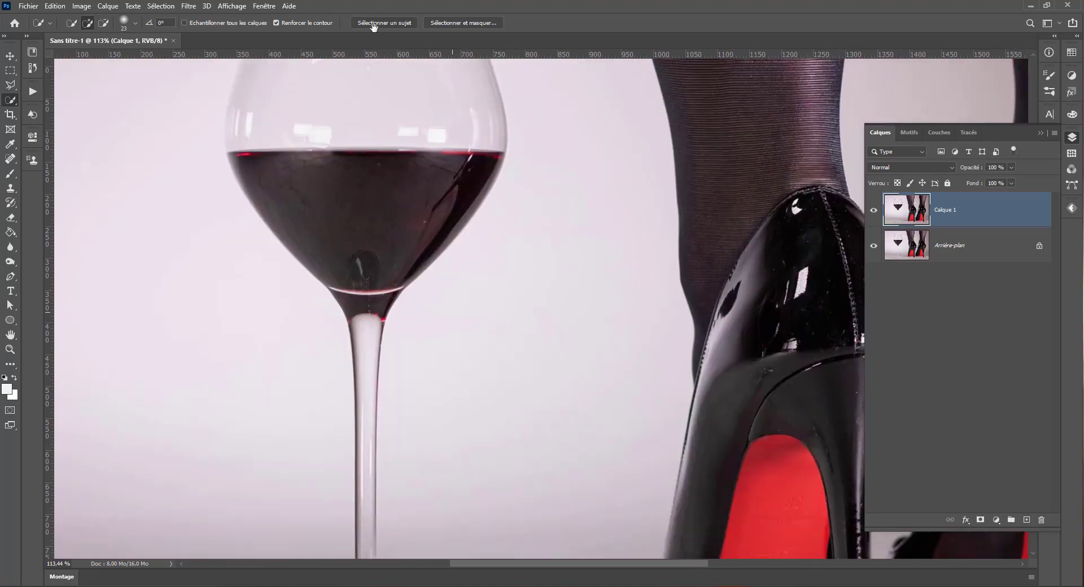
{"action": "left_click_drag", "start_coordinate": [472, 260], "coordinate": [648, 415]}
{"action": "key", "text": "ctrl+0"}
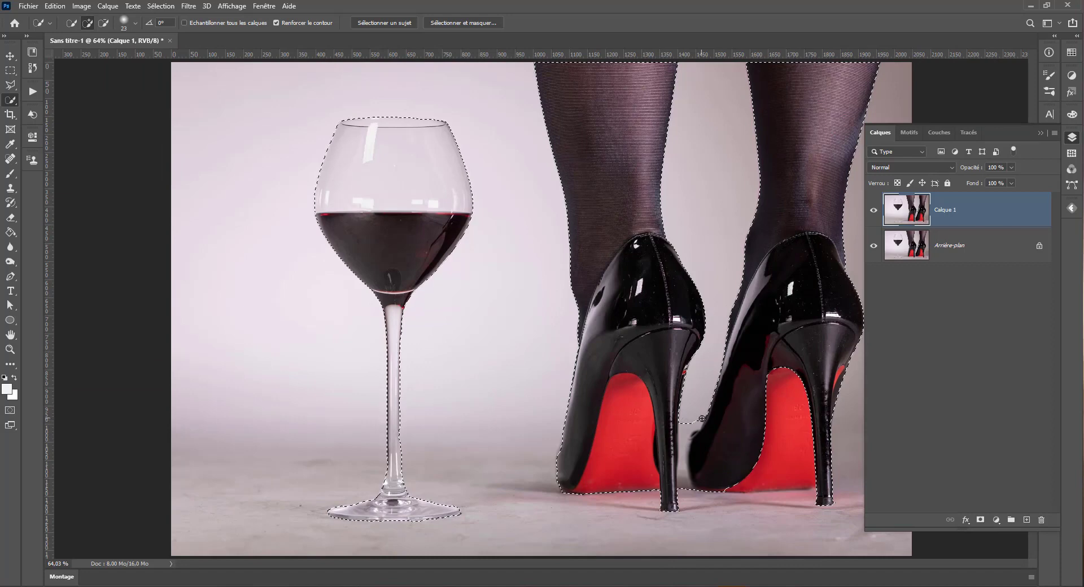
{"action": "left_click_drag", "start_coordinate": [696, 427], "coordinate": [705, 306]}
{"action": "key", "text": "alt"}
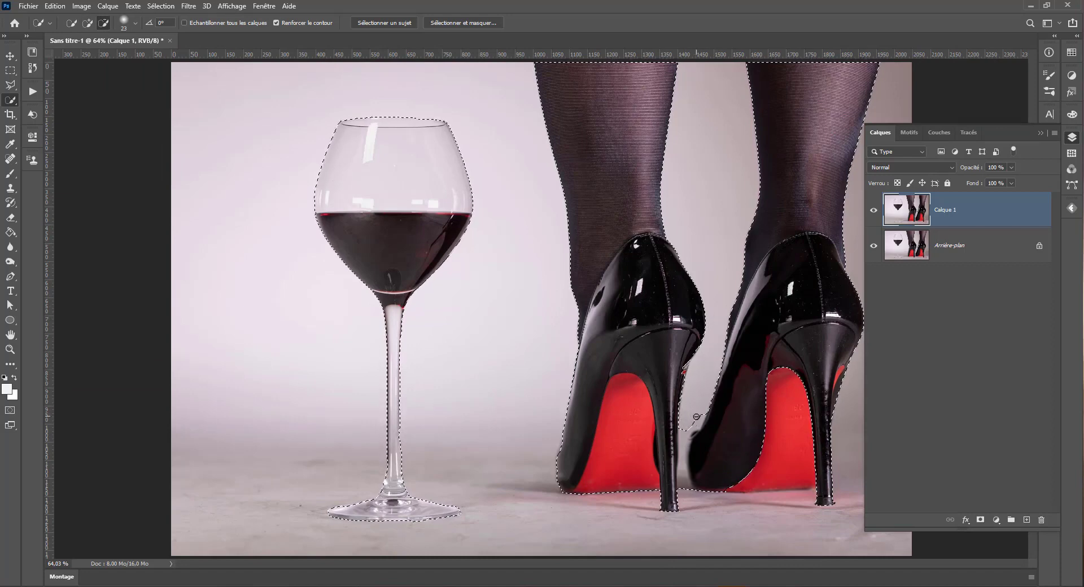
{"action": "left_click_drag", "start_coordinate": [695, 419], "coordinate": [684, 488]}
{"action": "scroll", "coordinate": [692, 449], "scroll_direction": "down", "scroll_amount": 3}
{"action": "scroll", "coordinate": [692, 450], "scroll_direction": "down", "scroll_amount": 1}
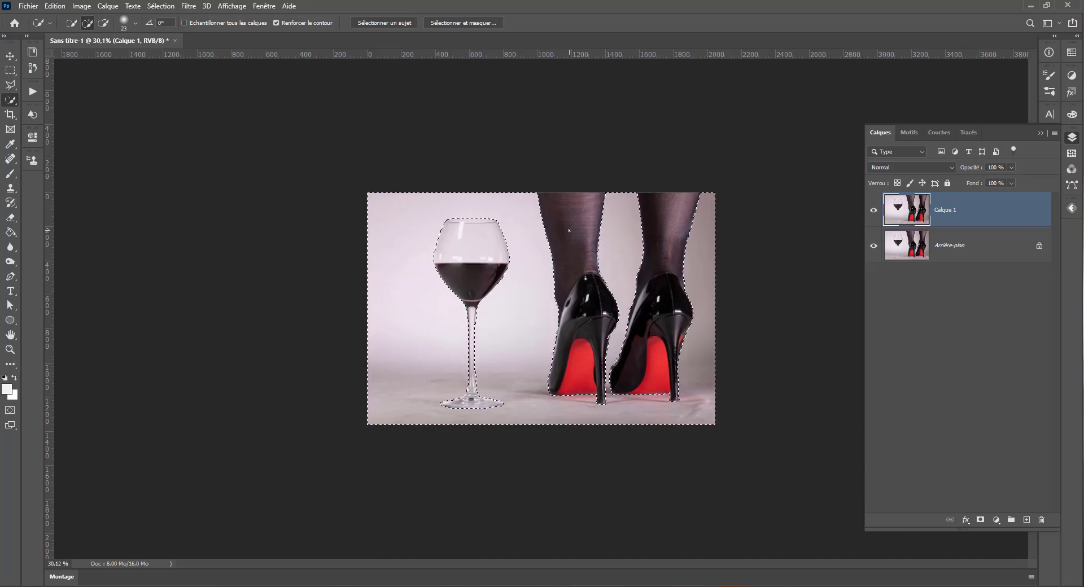
Apply Replace Color to the selected backdrop with tolerance 173, saturation -100 and lightness +100, and deselect
{"action": "left_click", "coordinate": [81, 6]}
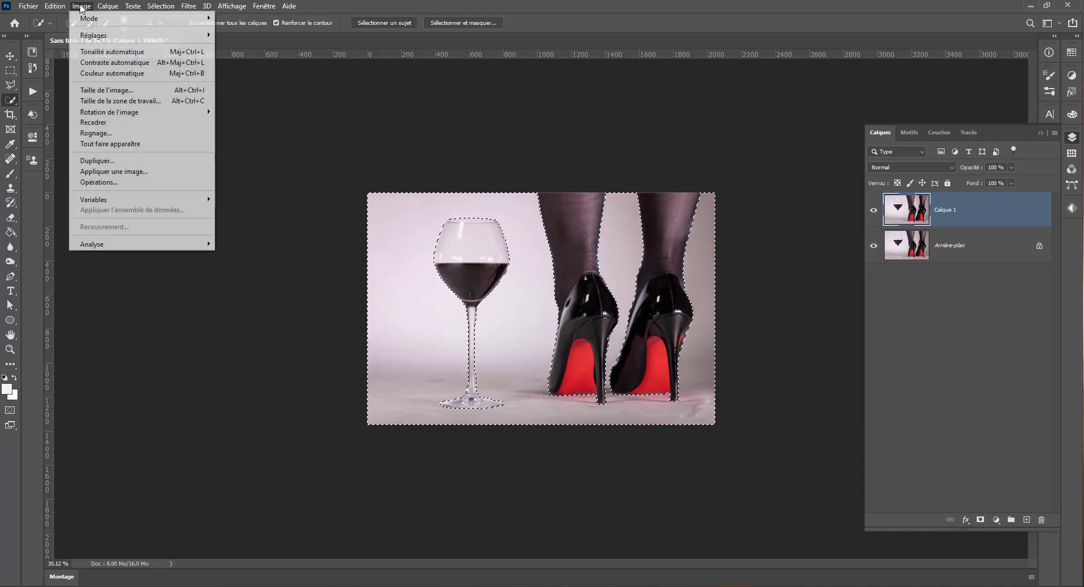
{"action": "mouse_move", "coordinate": [108, 35]}
{"action": "left_click", "coordinate": [252, 275]}
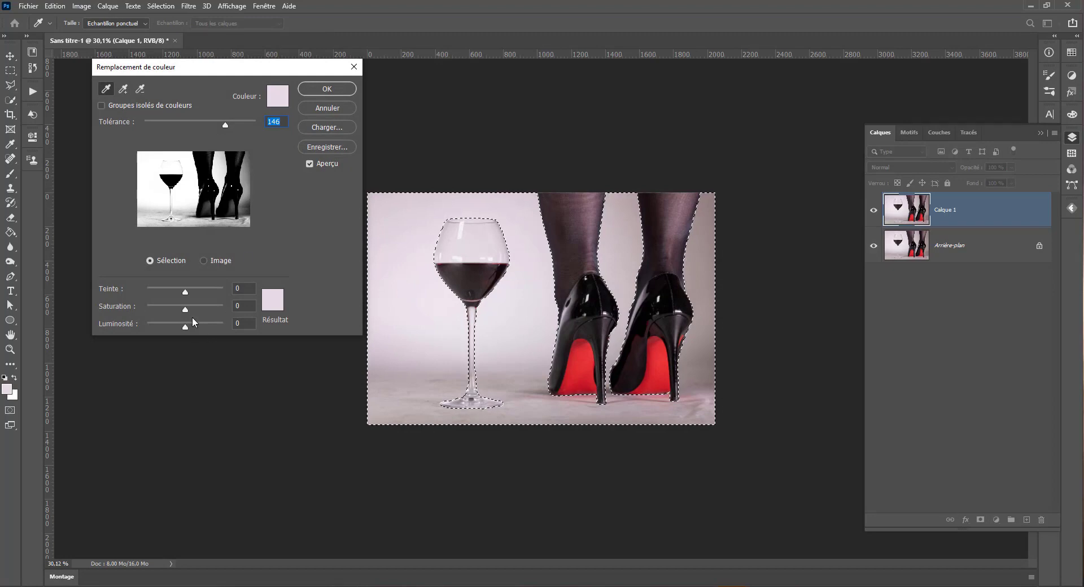
{"action": "left_click_drag", "start_coordinate": [186, 326], "coordinate": [255, 325]}
{"action": "left_click", "coordinate": [245, 326]}
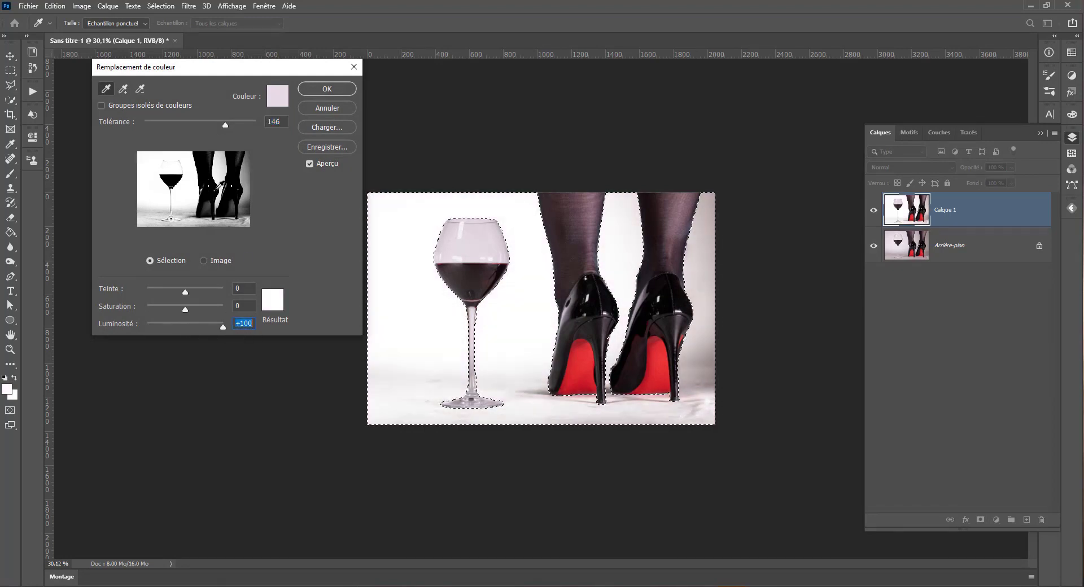
{"action": "left_click_drag", "start_coordinate": [152, 314], "coordinate": [145, 311]}
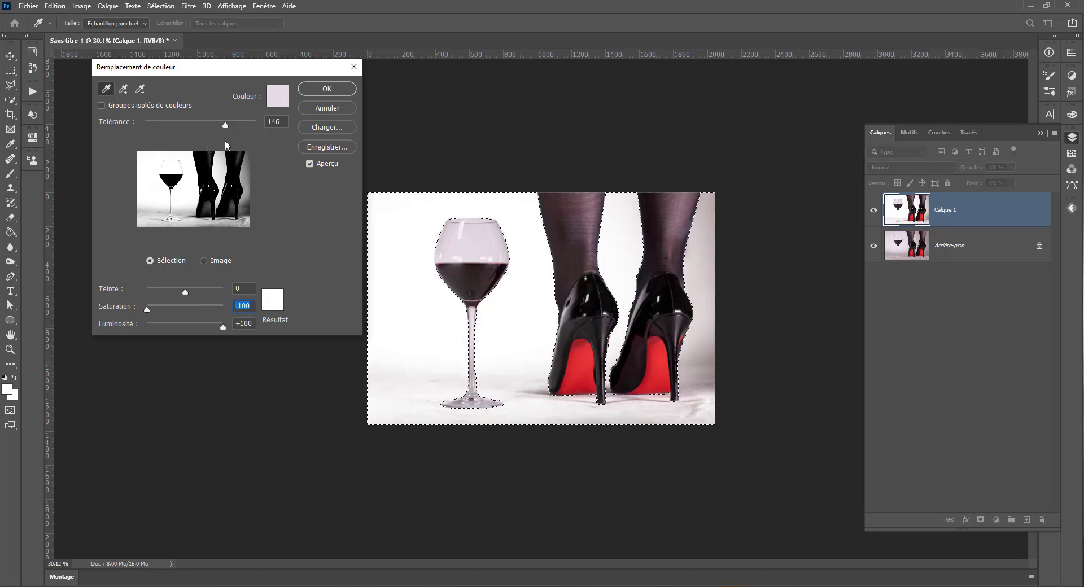
{"action": "left_click_drag", "start_coordinate": [227, 124], "coordinate": [239, 125]}
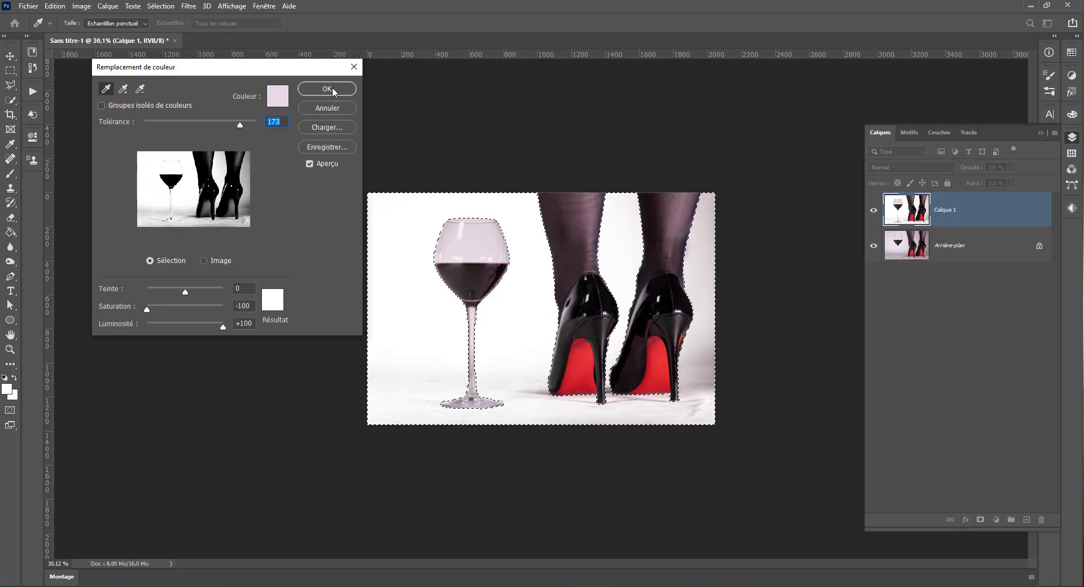
{"action": "key", "text": "Return"}
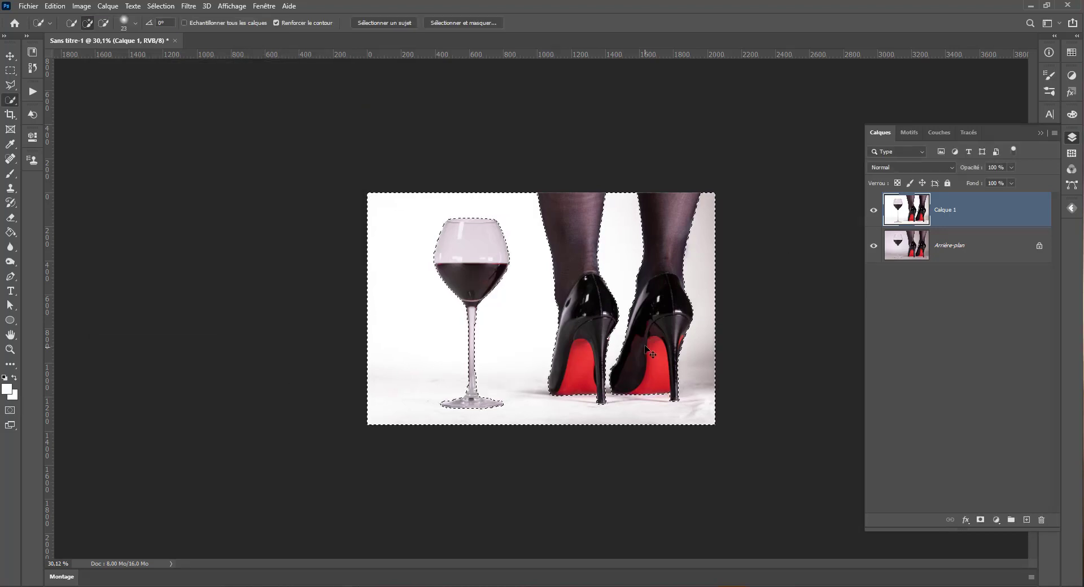
{"action": "key", "text": "ctrl+d"}
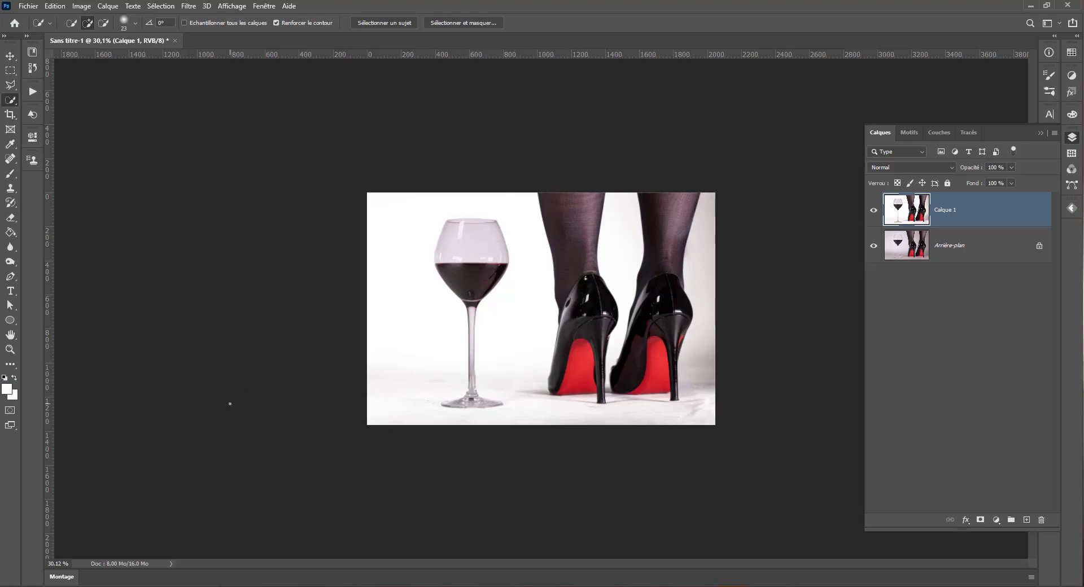
Lighten the wine glass with the Dodge tool using a 320 px brush, midtones range and 50% exposure
{"action": "right_click", "coordinate": [984, 209]}
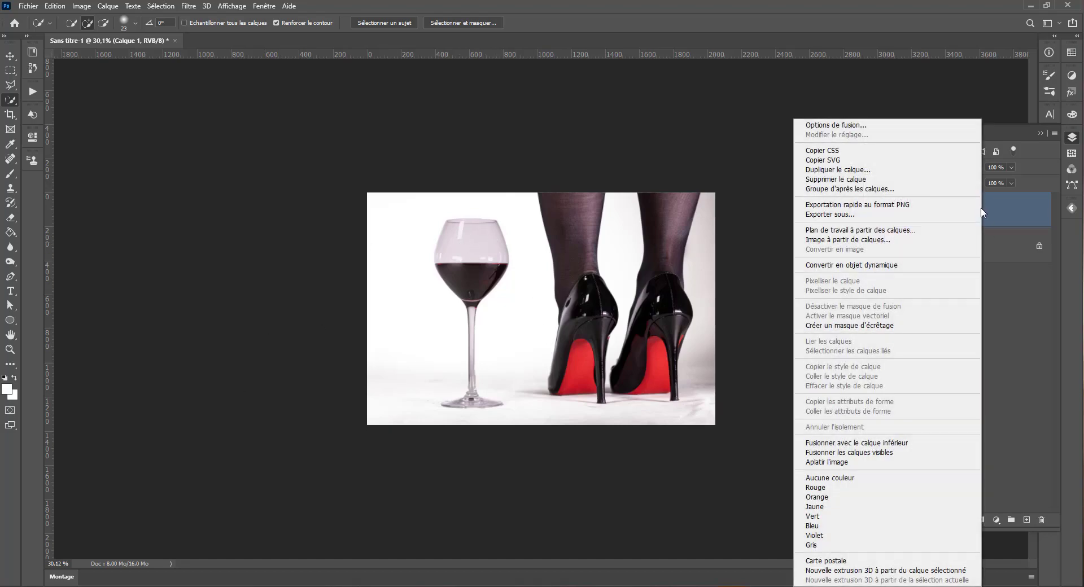
{"action": "left_click", "coordinate": [9, 265]}
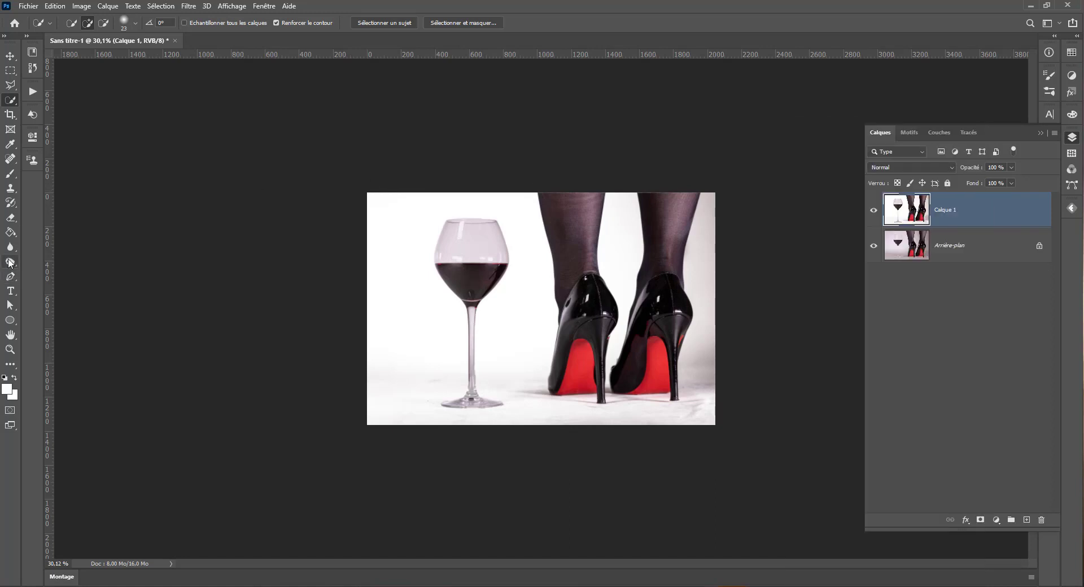
{"action": "left_click", "coordinate": [9, 263]}
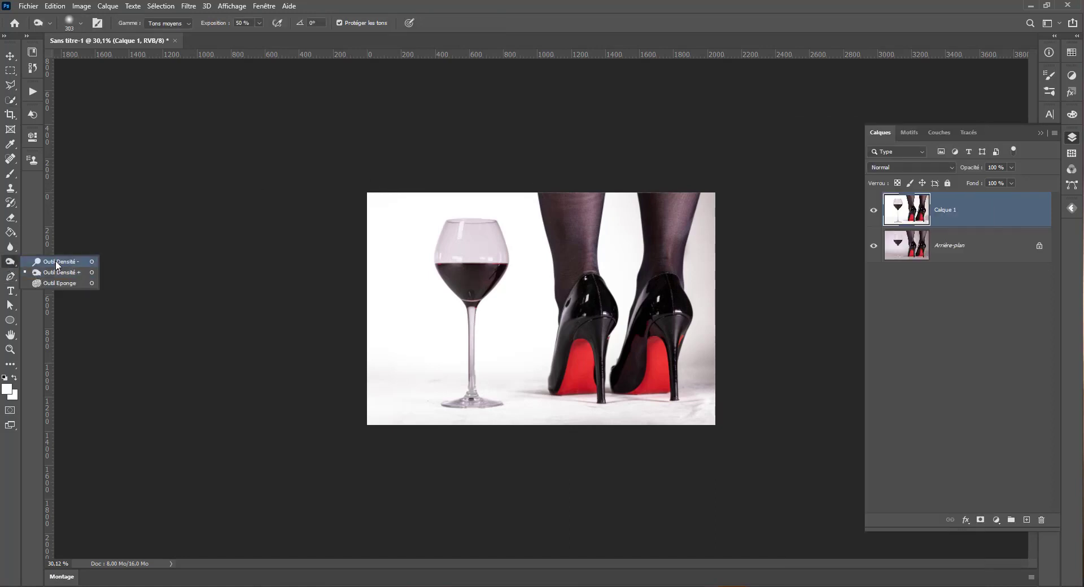
{"action": "left_click", "coordinate": [57, 262]}
{"action": "mouse_move", "coordinate": [486, 230]}
{"action": "left_mouse_down"}
{"action": "mouse_move", "coordinate": [477, 243]}
{"action": "mouse_move", "coordinate": [492, 242]}
{"action": "mouse_move", "coordinate": [473, 245]}
{"action": "mouse_move", "coordinate": [387, 225]}
{"action": "left_mouse_up"}
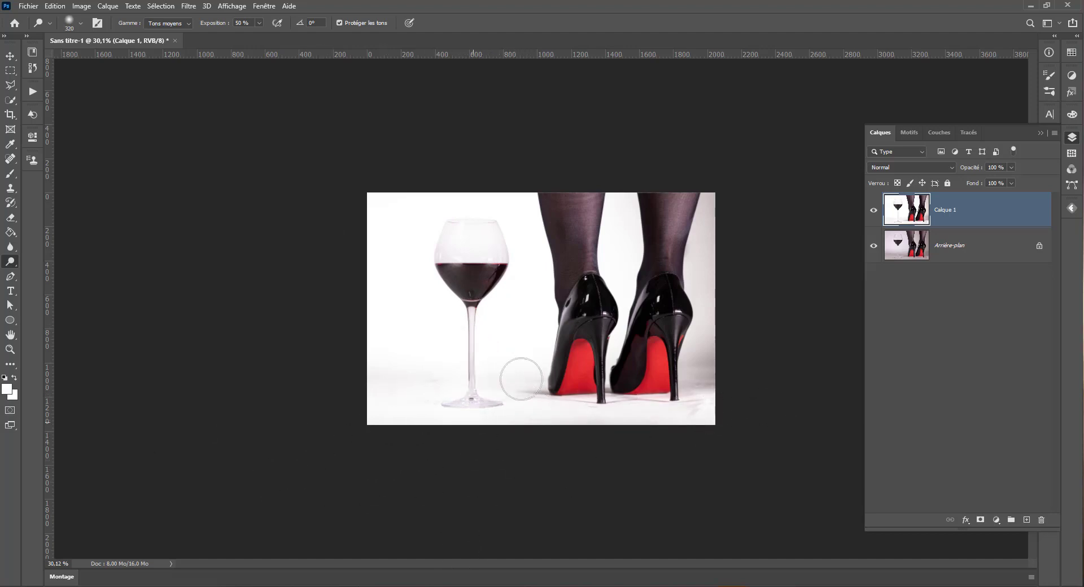
Try dodging the backdrop beside the right leg down to the floor, and undo the last dodge strokes
{"action": "mouse_move", "coordinate": [723, 199]}
{"action": "left_mouse_down"}
{"action": "mouse_move", "coordinate": [704, 348]}
{"action": "mouse_move", "coordinate": [720, 228]}
{"action": "mouse_move", "coordinate": [717, 374]}
{"action": "mouse_move", "coordinate": [707, 384]}
{"action": "mouse_move", "coordinate": [711, 349]}
{"action": "mouse_move", "coordinate": [699, 370]}
{"action": "mouse_move", "coordinate": [701, 380]}
{"action": "mouse_move", "coordinate": [716, 321]}
{"action": "mouse_move", "coordinate": [704, 425]}
{"action": "left_mouse_up"}
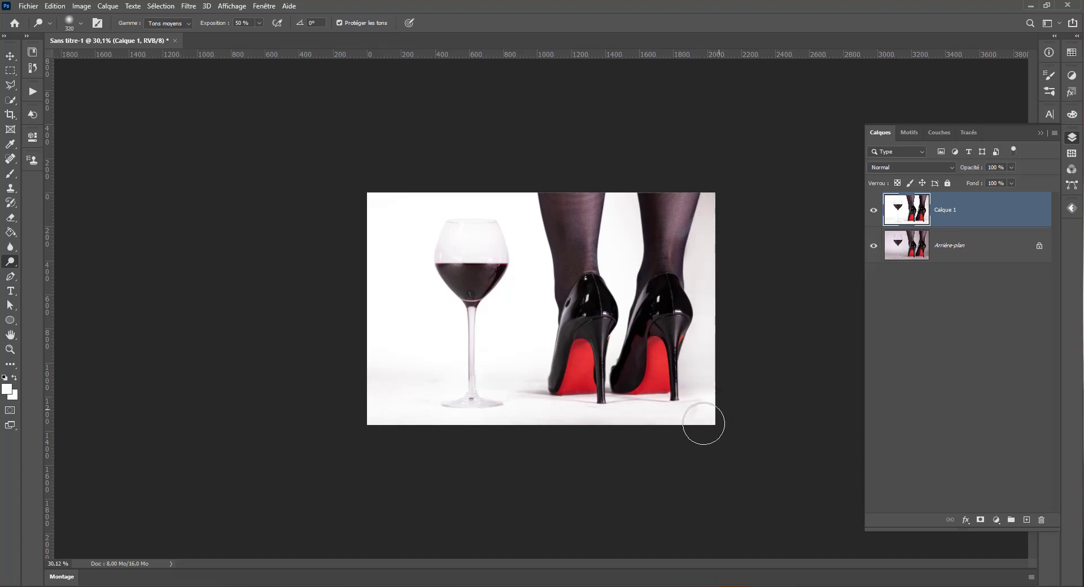
{"action": "scroll", "coordinate": [659, 436], "scroll_direction": "up", "scroll_amount": 2}
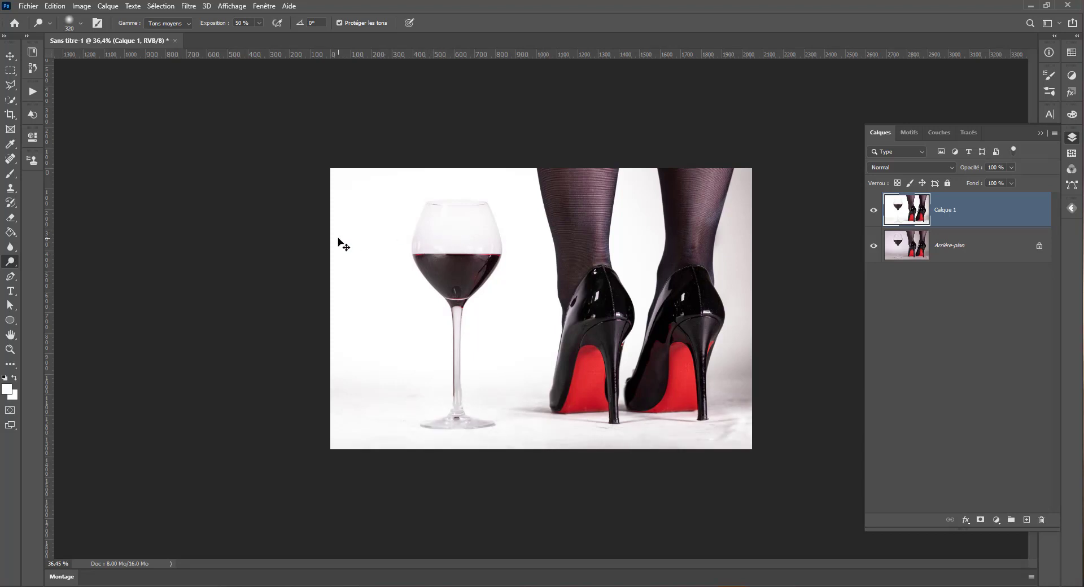
{"action": "key", "text": "ctrl+z"}
{"action": "key", "text": "ctrl+z"}
{"action": "key", "text": "ctrl+z"}
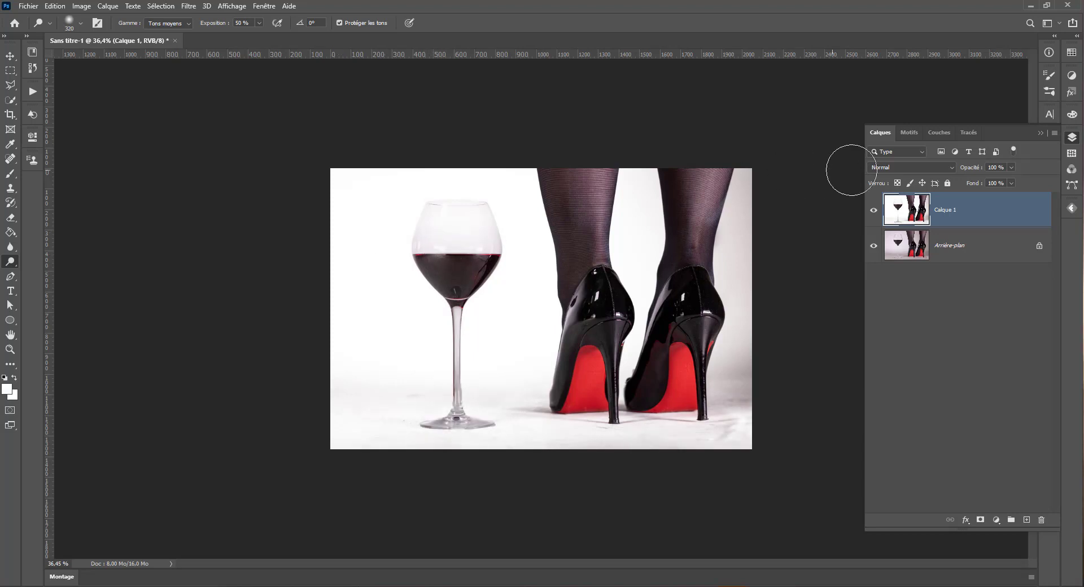
Duplicate Calque 1, naming the lower layer "retouche fond" and the copy "retouche objet"
{"action": "key", "text": "ctrl+j"}
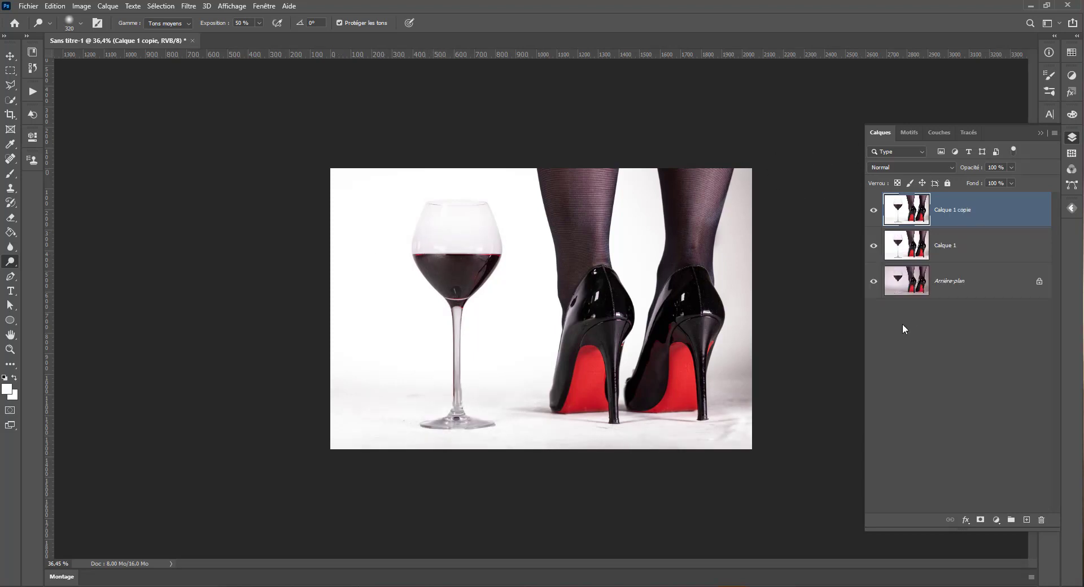
{"action": "double_click", "coordinate": [950, 249]}
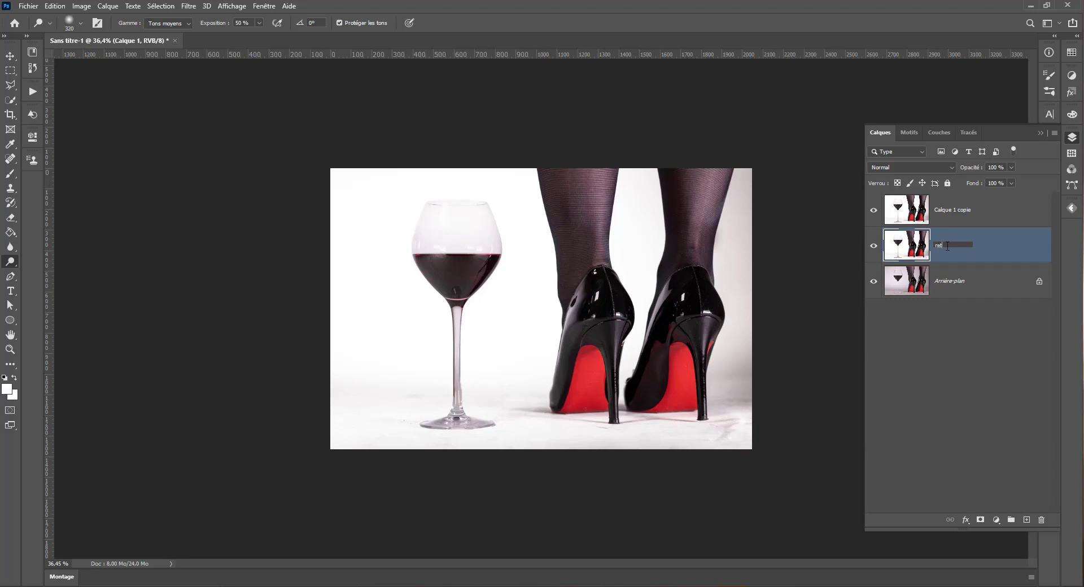
{"action": "type", "text": "retouche fond"}
{"action": "key", "text": "Return"}
{"action": "left_click", "coordinate": [959, 210]}
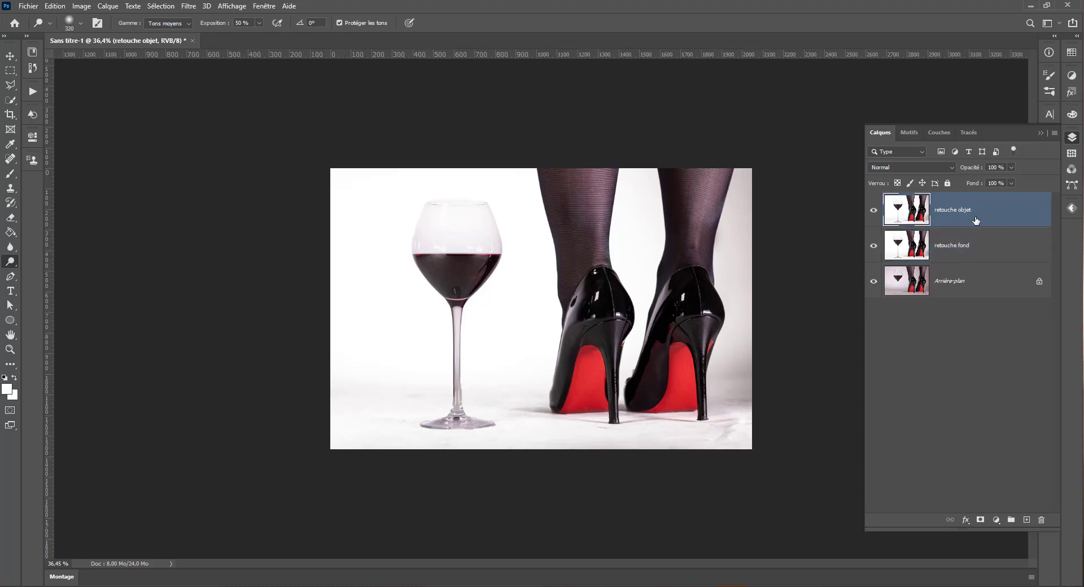
On retouche objet, dodge the glass bowl, the floor around its foot, and the backdrop and floor beside the right leg
{"action": "mouse_move", "coordinate": [434, 241]}
{"action": "left_mouse_down"}
{"action": "mouse_move", "coordinate": [502, 226]}
{"action": "mouse_move", "coordinate": [425, 223]}
{"action": "mouse_move", "coordinate": [530, 245]}
{"action": "left_mouse_up"}
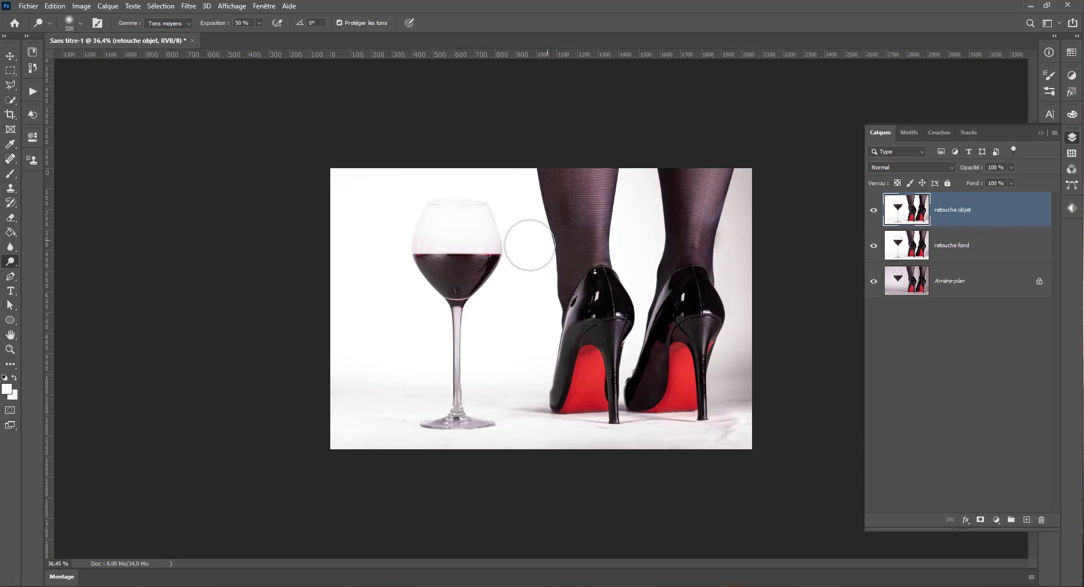
{"action": "mouse_move", "coordinate": [506, 394]}
{"action": "left_mouse_down"}
{"action": "mouse_move", "coordinate": [525, 409]}
{"action": "mouse_move", "coordinate": [502, 385]}
{"action": "left_mouse_up"}
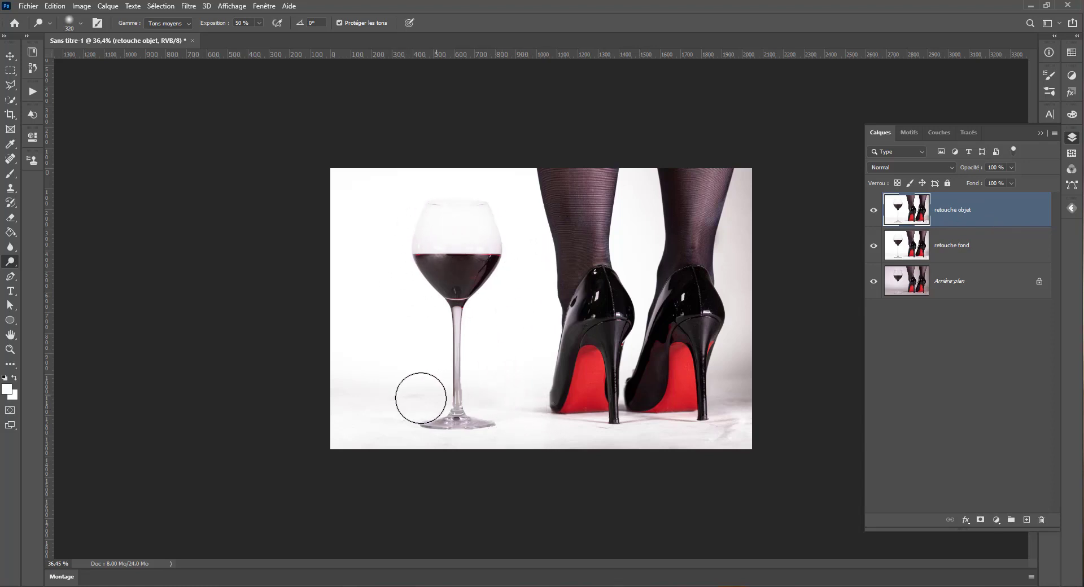
{"action": "mouse_move", "coordinate": [420, 398]}
{"action": "left_mouse_down"}
{"action": "mouse_move", "coordinate": [407, 382]}
{"action": "mouse_move", "coordinate": [344, 392]}
{"action": "left_mouse_up"}
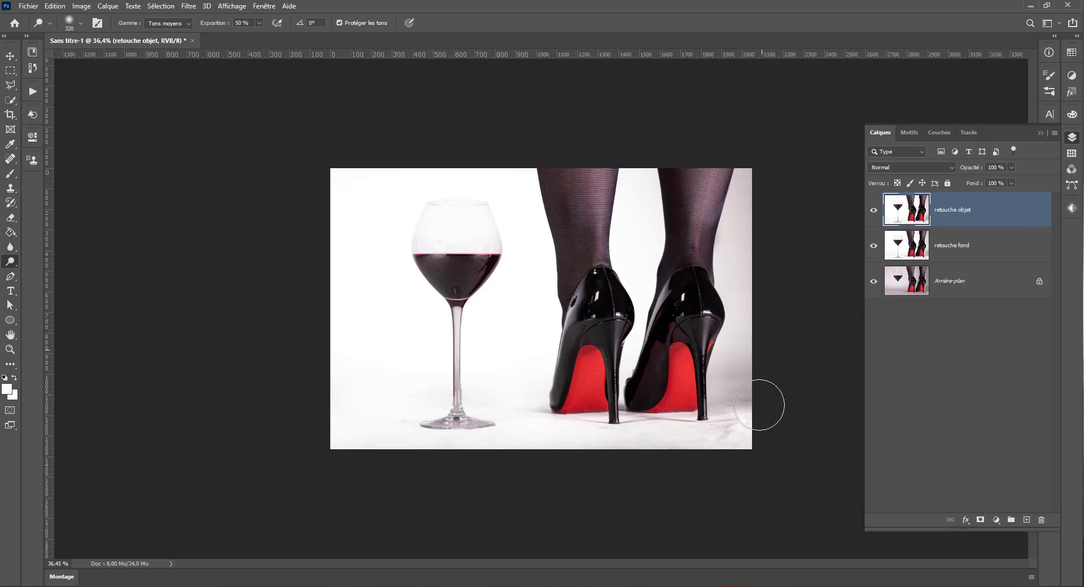
{"action": "mouse_move", "coordinate": [759, 404]}
{"action": "left_mouse_down"}
{"action": "mouse_move", "coordinate": [730, 400]}
{"action": "mouse_move", "coordinate": [730, 383]}
{"action": "mouse_move", "coordinate": [731, 398]}
{"action": "left_mouse_up"}
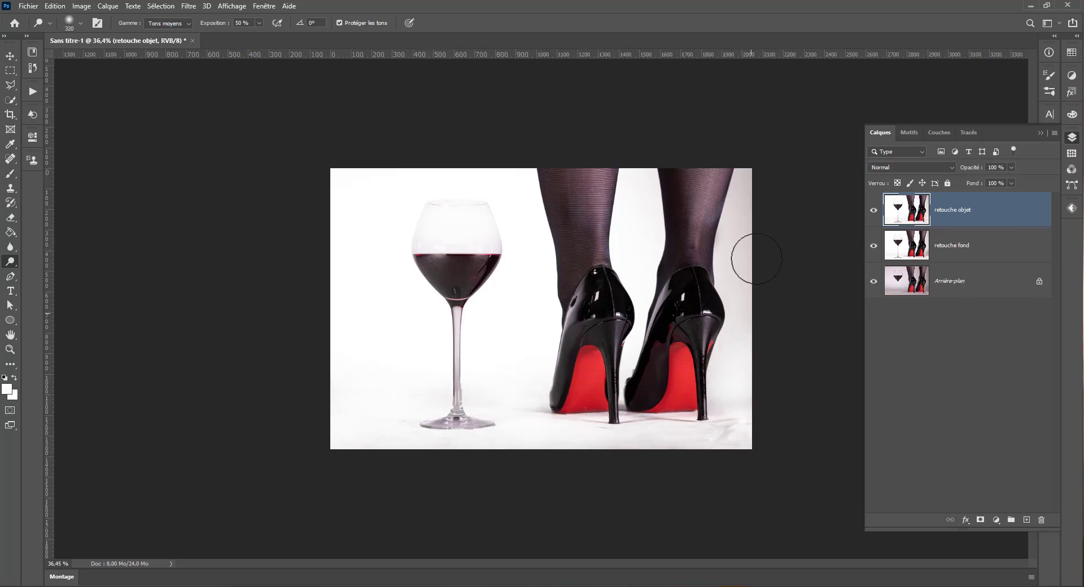
{"action": "mouse_move", "coordinate": [756, 259]}
{"action": "left_mouse_down"}
{"action": "mouse_move", "coordinate": [757, 176]}
{"action": "mouse_move", "coordinate": [762, 362]}
{"action": "mouse_move", "coordinate": [760, 254]}
{"action": "left_mouse_up"}
{"action": "left_click_drag", "start_coordinate": [741, 289], "coordinate": [735, 289]}
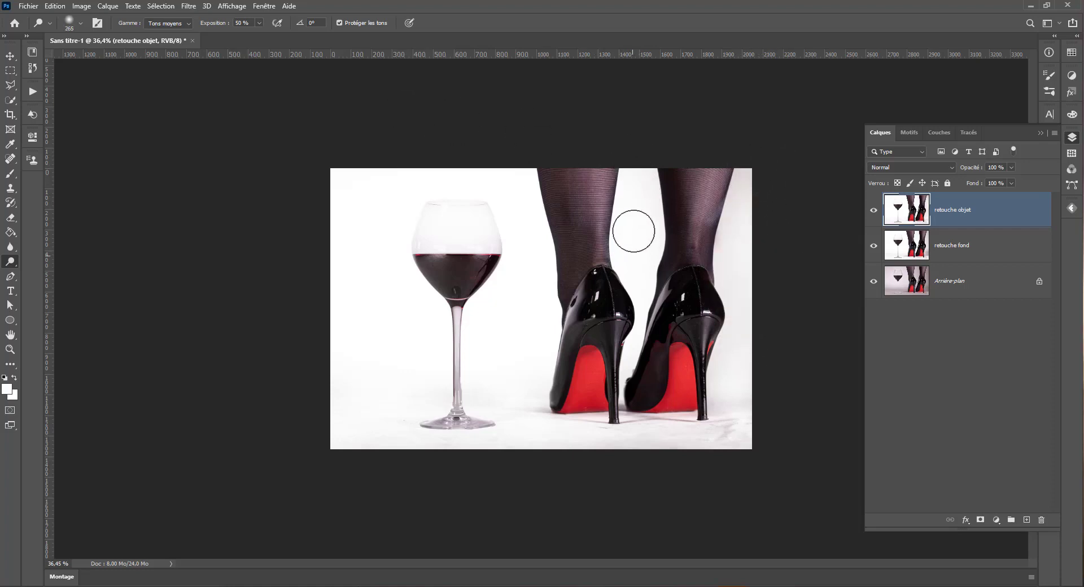
Dodge the grey backdrop along the lower part of the glass stem with a 44 px brush
{"action": "key", "text": "ctrl+0"}
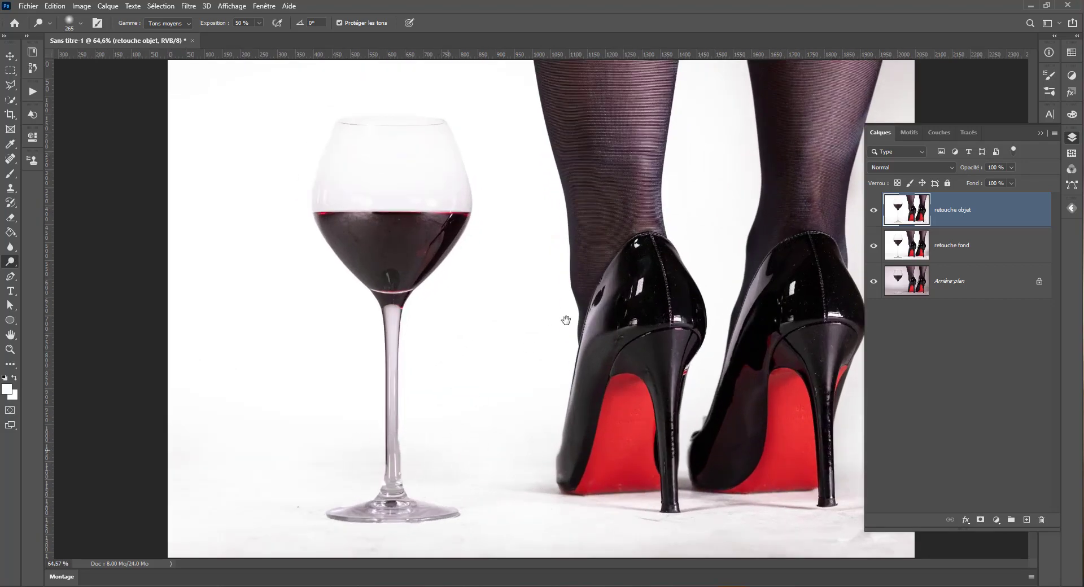
{"action": "scroll", "coordinate": [327, 460], "scroll_direction": "up", "scroll_amount": 2}
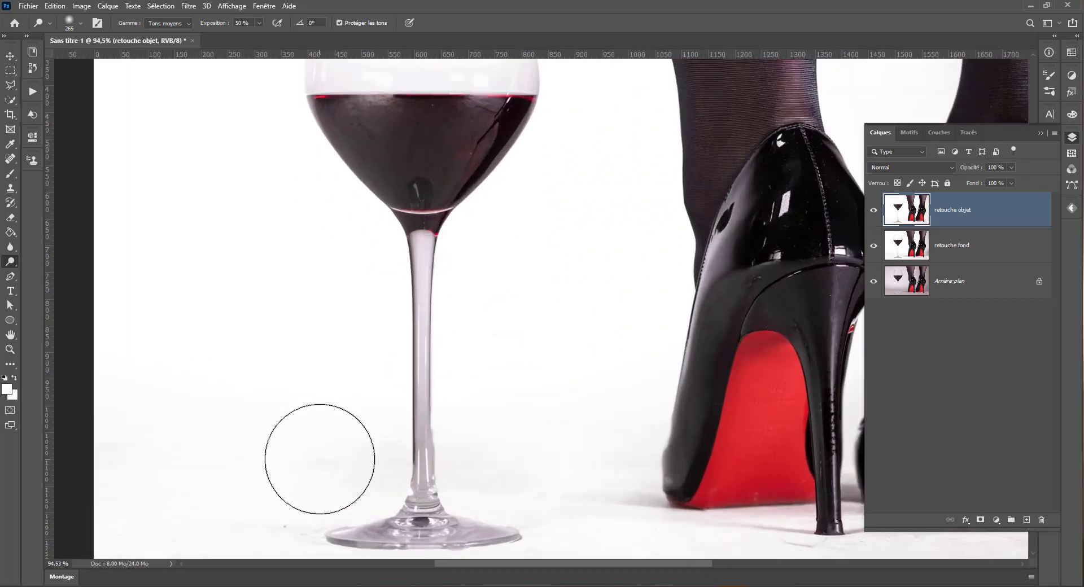
{"action": "scroll", "coordinate": [320, 459], "scroll_direction": "down", "scroll_amount": 3}
{"action": "scroll", "coordinate": [315, 500], "scroll_direction": "up", "scroll_amount": 5}
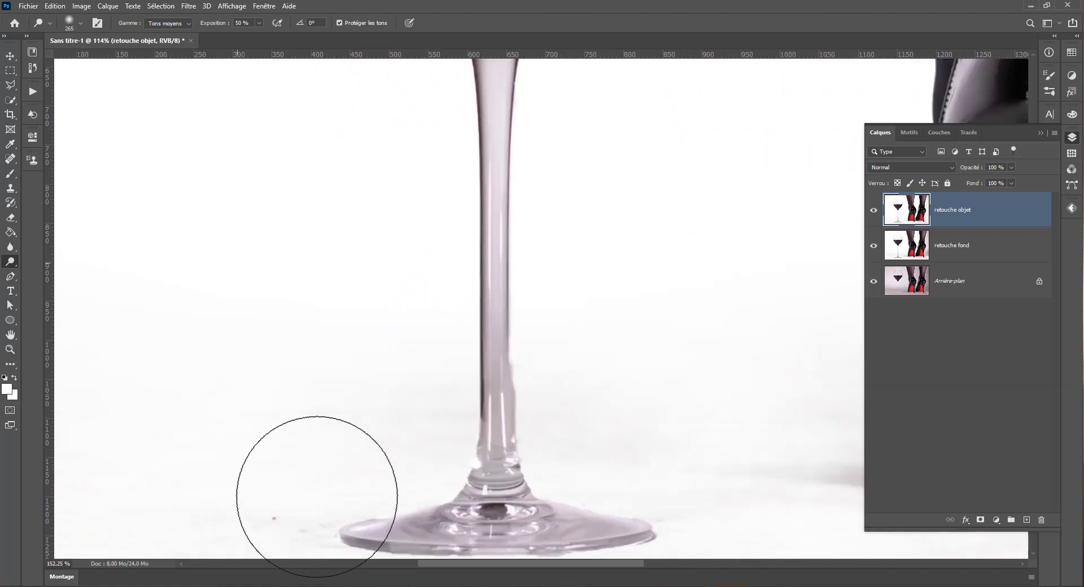
{"action": "mouse_move", "coordinate": [612, 353]}
{"action": "left_mouse_down"}
{"action": "mouse_move", "coordinate": [517, 351]}
{"action": "mouse_move", "coordinate": [501, 366]}
{"action": "mouse_move", "coordinate": [511, 353]}
{"action": "mouse_move", "coordinate": [510, 408]}
{"action": "mouse_move", "coordinate": [525, 411]}
{"action": "left_mouse_up"}
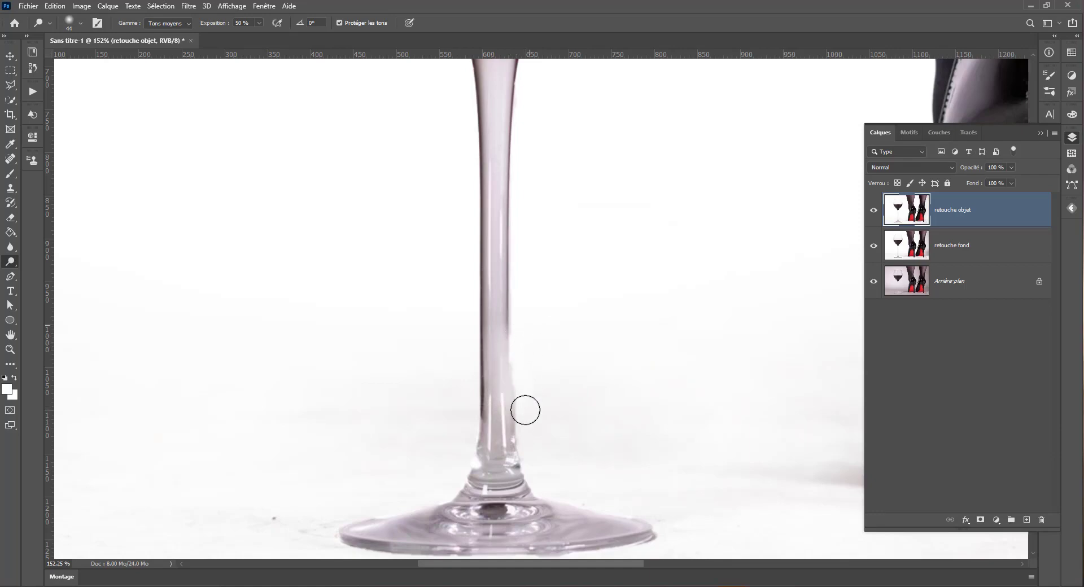
{"action": "scroll", "coordinate": [532, 428], "scroll_direction": "down", "scroll_amount": 5}
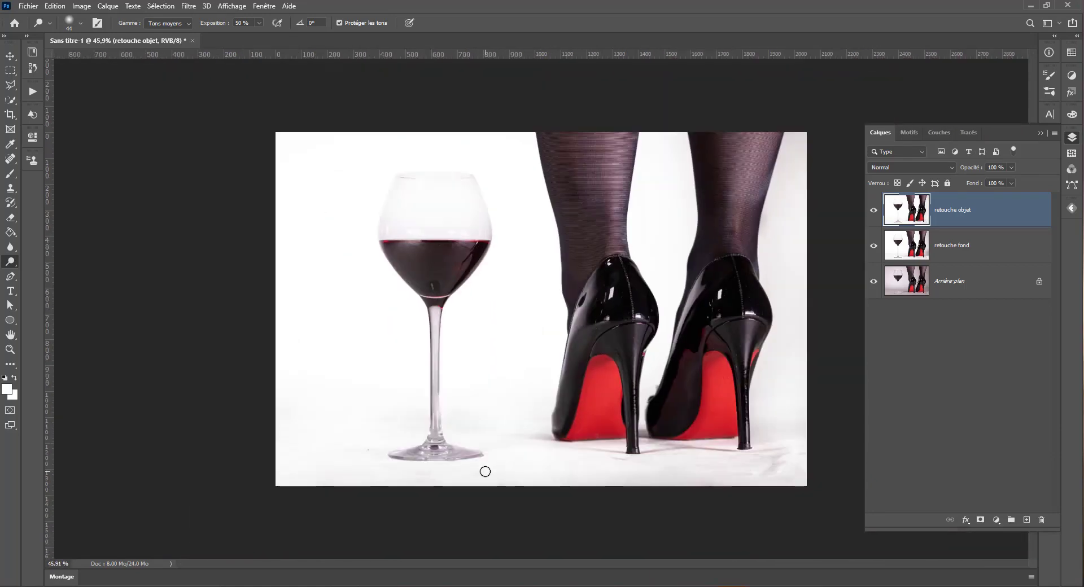
{"action": "scroll", "coordinate": [448, 427], "scroll_direction": "up", "scroll_amount": 2}
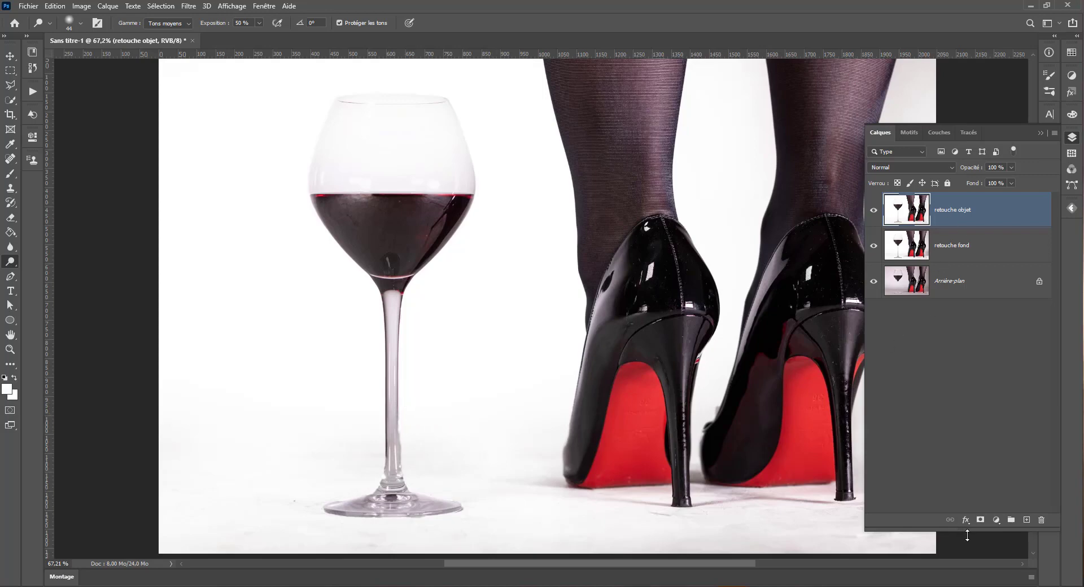
Add a layer mask to retouche objet and paint black on it over the glass stem at 73% opacity
{"action": "left_click", "coordinate": [980, 520]}
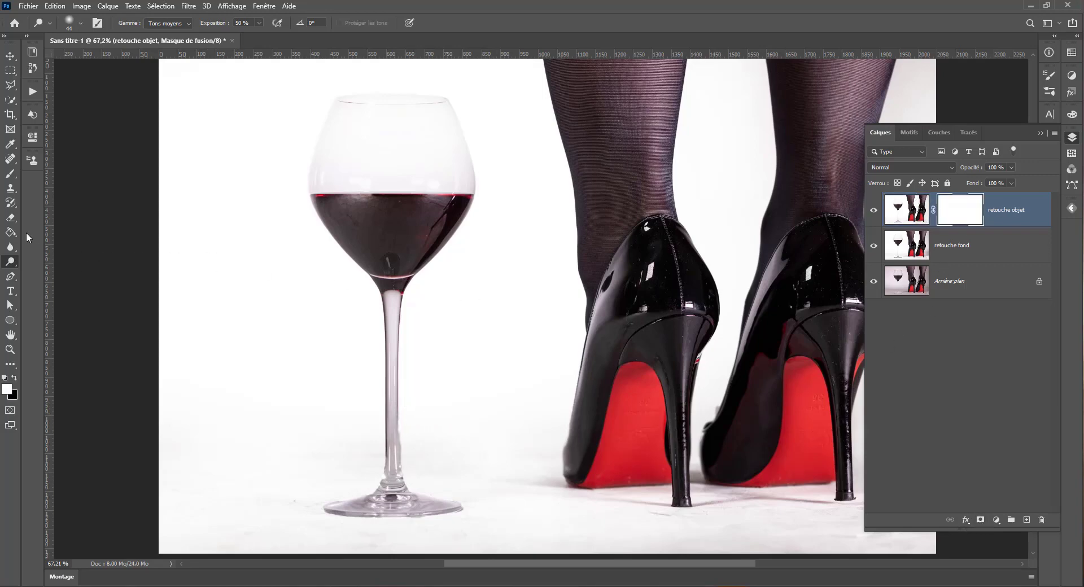
{"action": "left_click", "coordinate": [10, 175]}
{"action": "left_click_drag", "start_coordinate": [410, 454], "coordinate": [401, 451]}
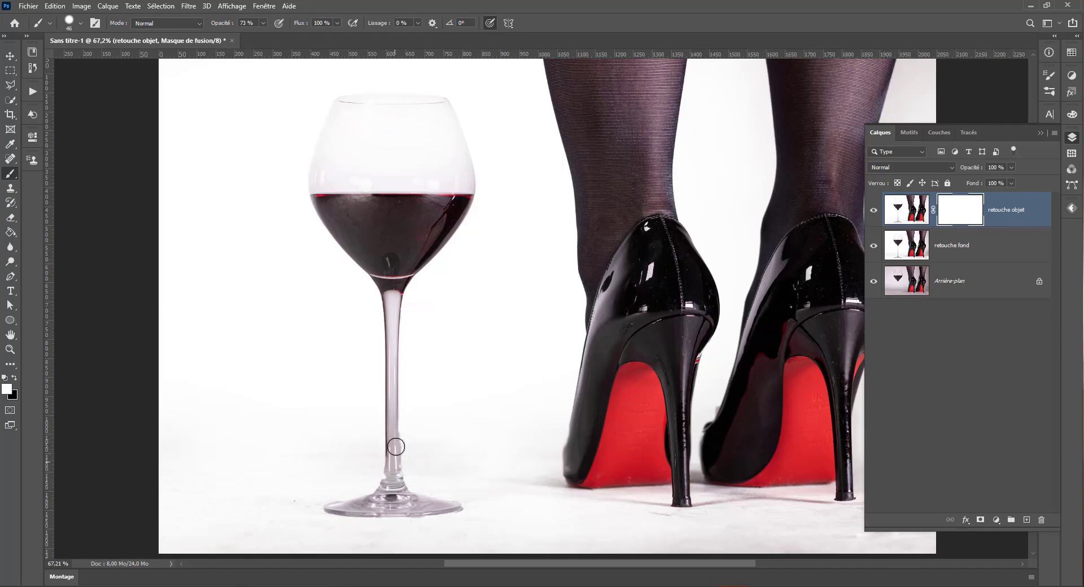
{"action": "key", "text": "x"}
{"action": "left_click", "coordinate": [874, 245]}
{"action": "left_click", "coordinate": [873, 209]}
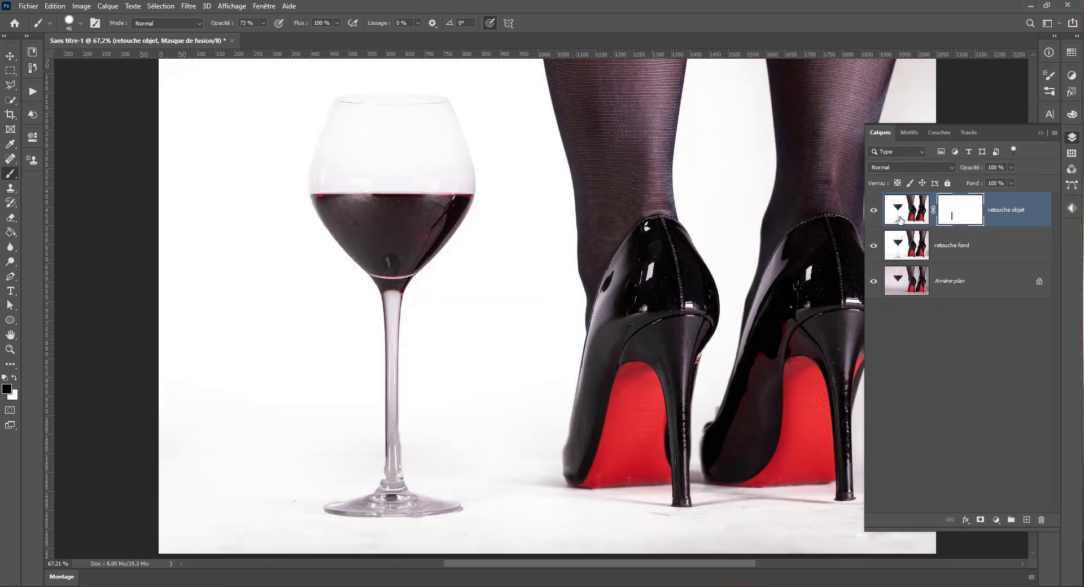
Try masking the glass stem on retouche fond as well, and undo the mask painting on both layers
{"action": "left_click", "coordinate": [954, 244]}
{"action": "left_click", "coordinate": [981, 521]}
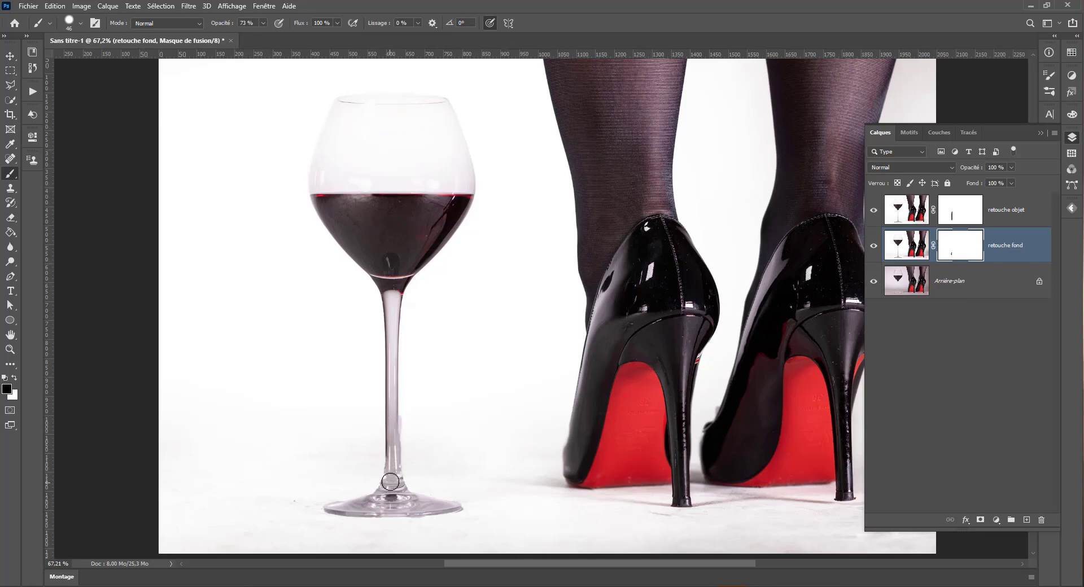
{"action": "key", "text": "ctrl+z"}
{"action": "scroll", "coordinate": [423, 467], "scroll_direction": "down", "scroll_amount": 5}
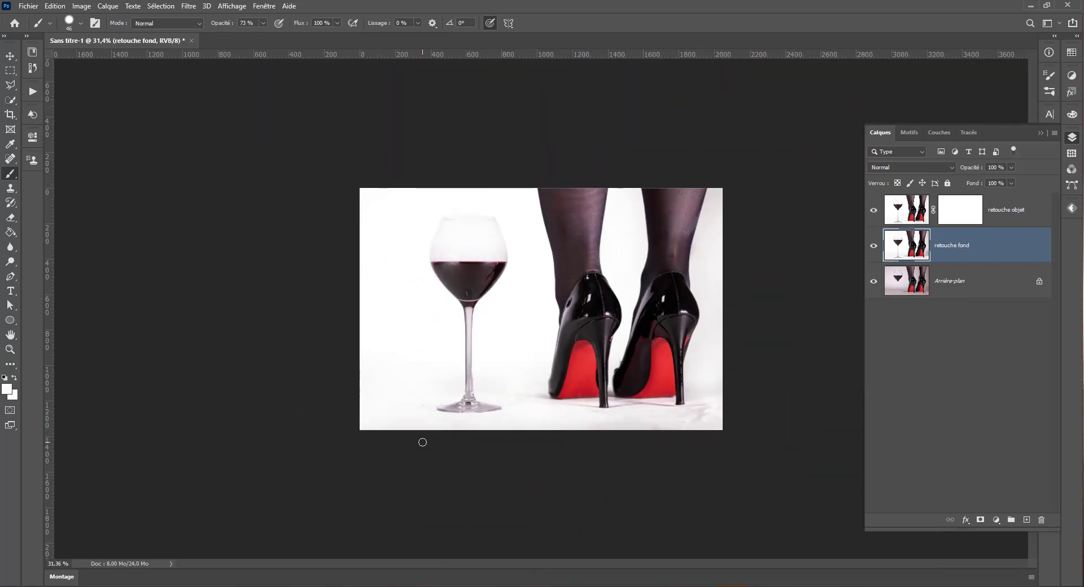
Compare the photo with and without retouche objet, and target that layer's image instead of its mask
{"action": "left_click", "coordinate": [969, 213]}
{"action": "left_click", "coordinate": [874, 210]}
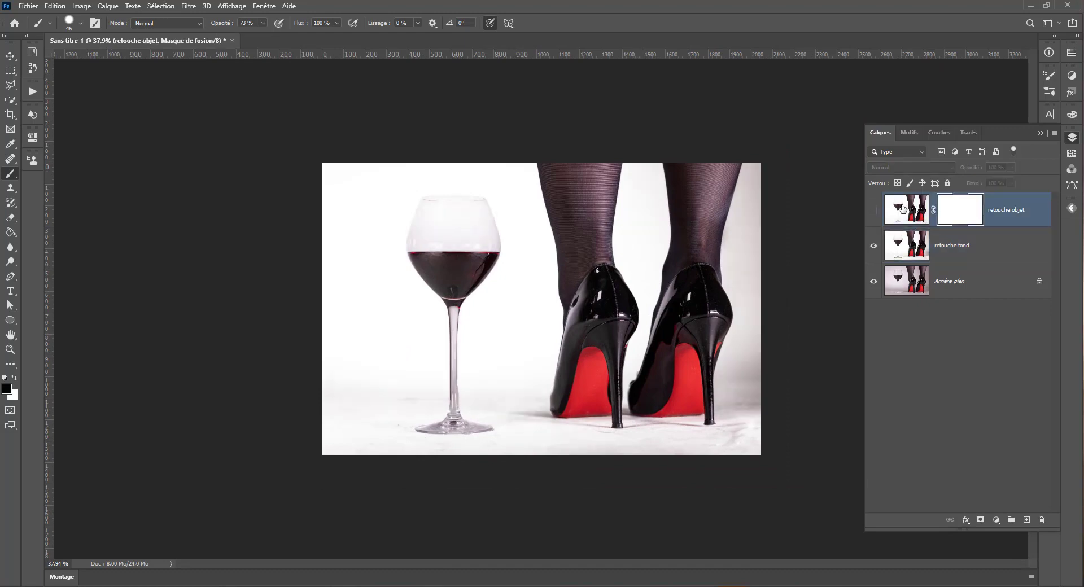
{"action": "left_click", "coordinate": [904, 209]}
{"action": "left_click", "coordinate": [875, 212]}
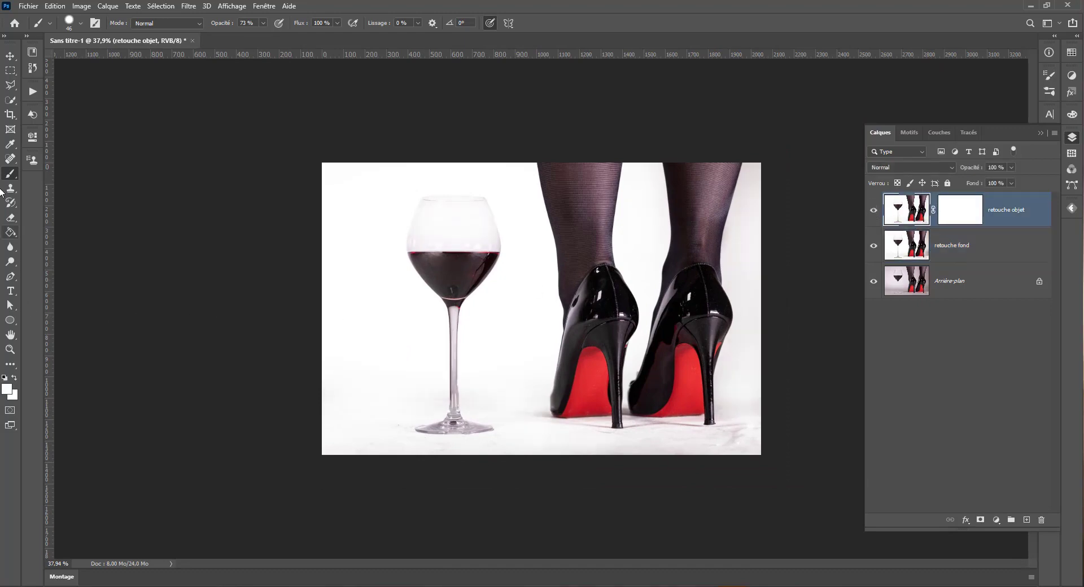
Blur the floor in front of the shoes at 50% intensity, and dodge the shadows and marks around the right heel tip
{"action": "left_click", "coordinate": [10, 247]}
{"action": "scroll", "coordinate": [605, 454], "scroll_direction": "up", "scroll_amount": 5}
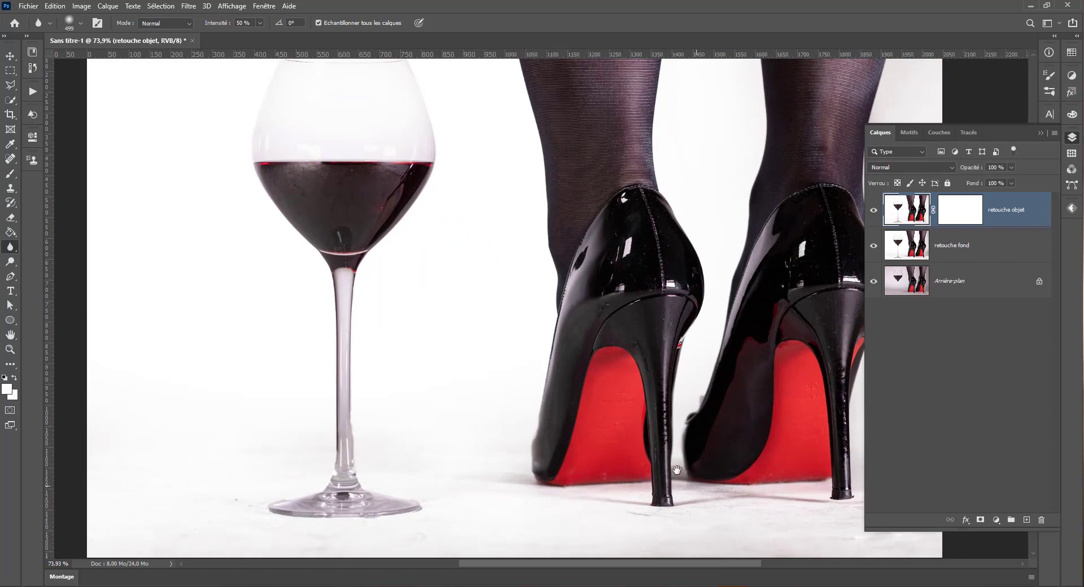
{"action": "left_click_drag", "start_coordinate": [676, 470], "coordinate": [442, 366]}
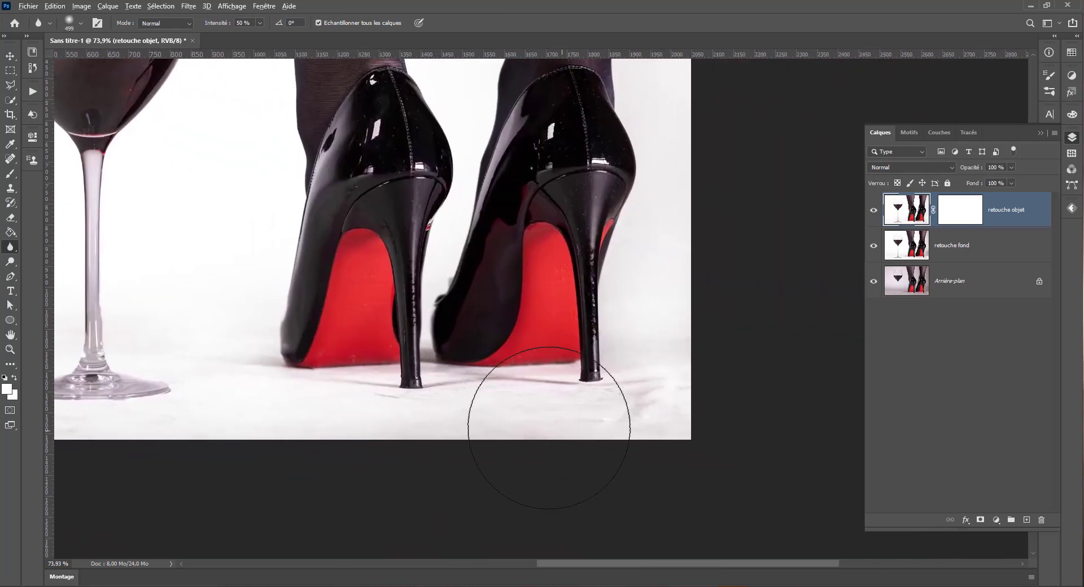
{"action": "mouse_move", "coordinate": [540, 427]}
{"action": "left_mouse_down"}
{"action": "mouse_move", "coordinate": [441, 430]}
{"action": "mouse_move", "coordinate": [472, 430]}
{"action": "left_mouse_up"}
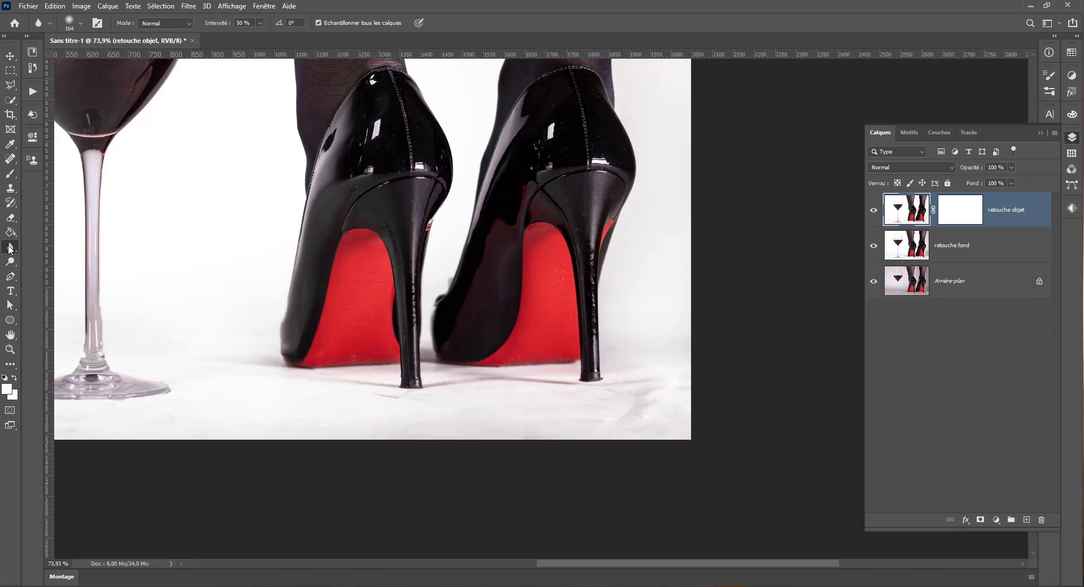
{"action": "left_click", "coordinate": [9, 262]}
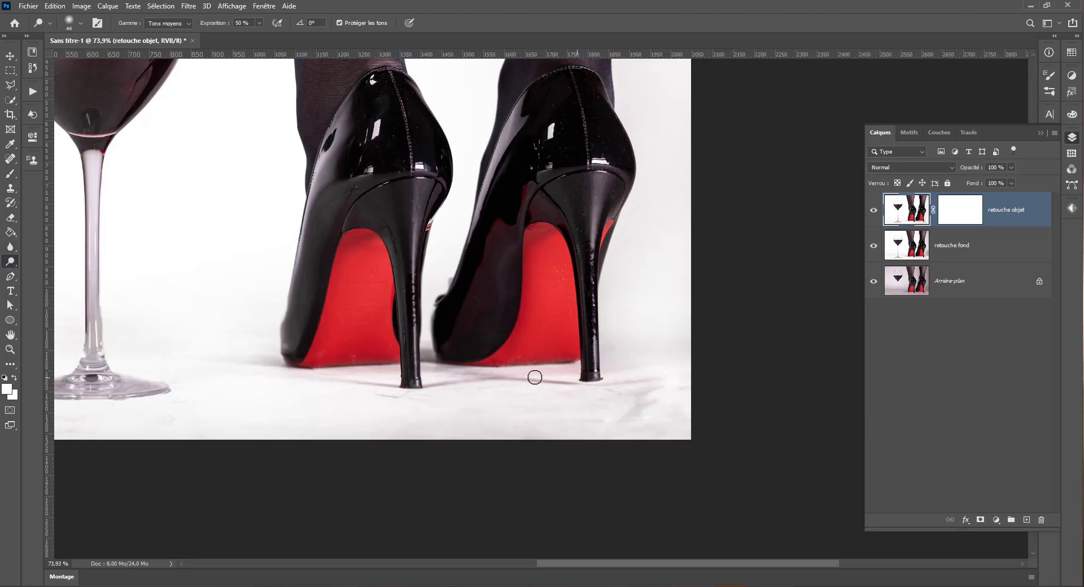
{"action": "left_click_drag", "start_coordinate": [548, 382], "coordinate": [596, 390]}
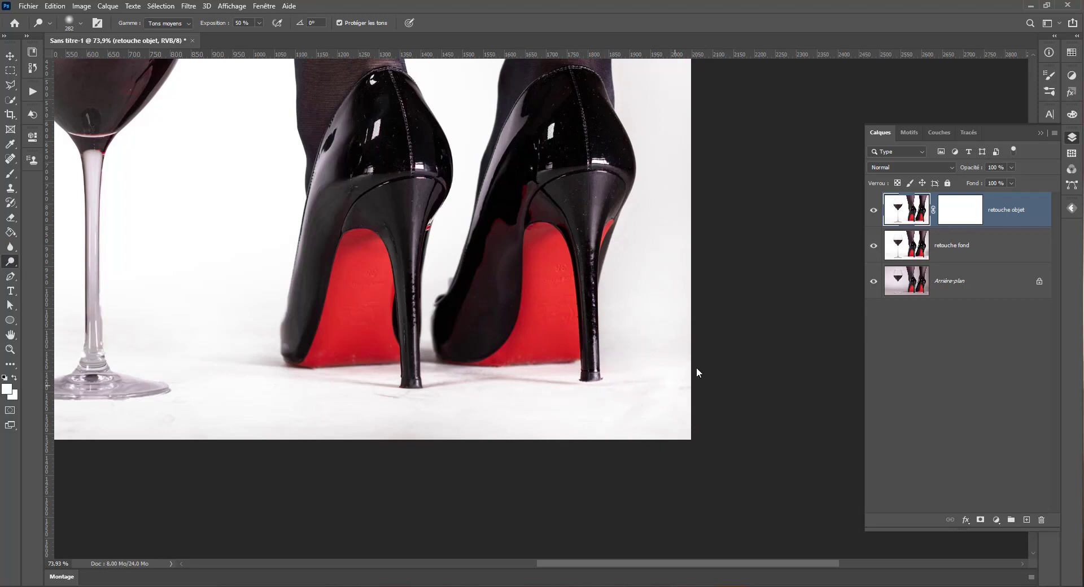
Compare the retouched layers with the original background around the glass foot
{"action": "left_click_drag", "start_coordinate": [271, 422], "coordinate": [618, 474]}
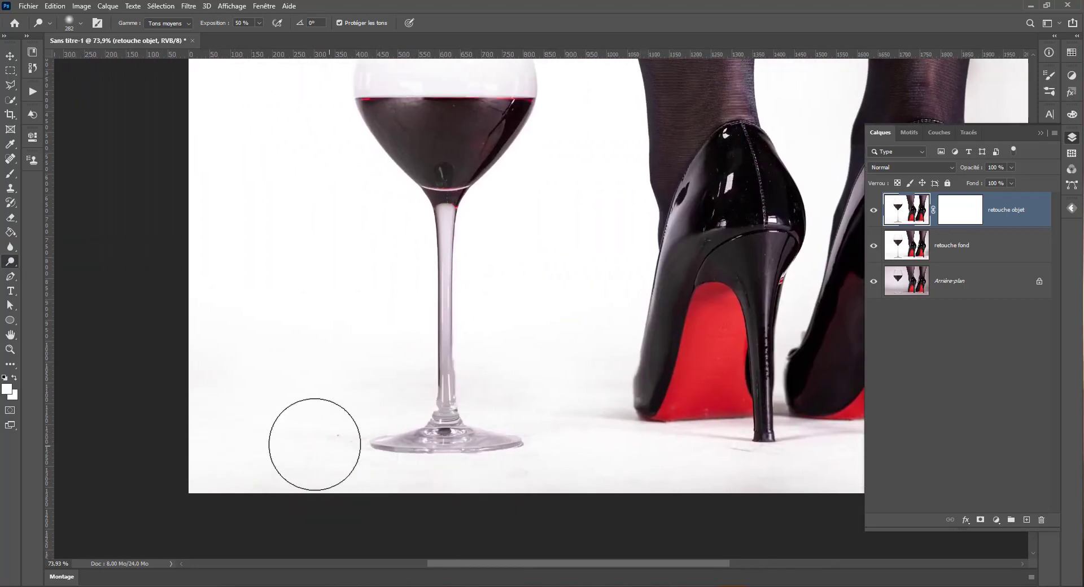
{"action": "left_click", "coordinate": [877, 249]}
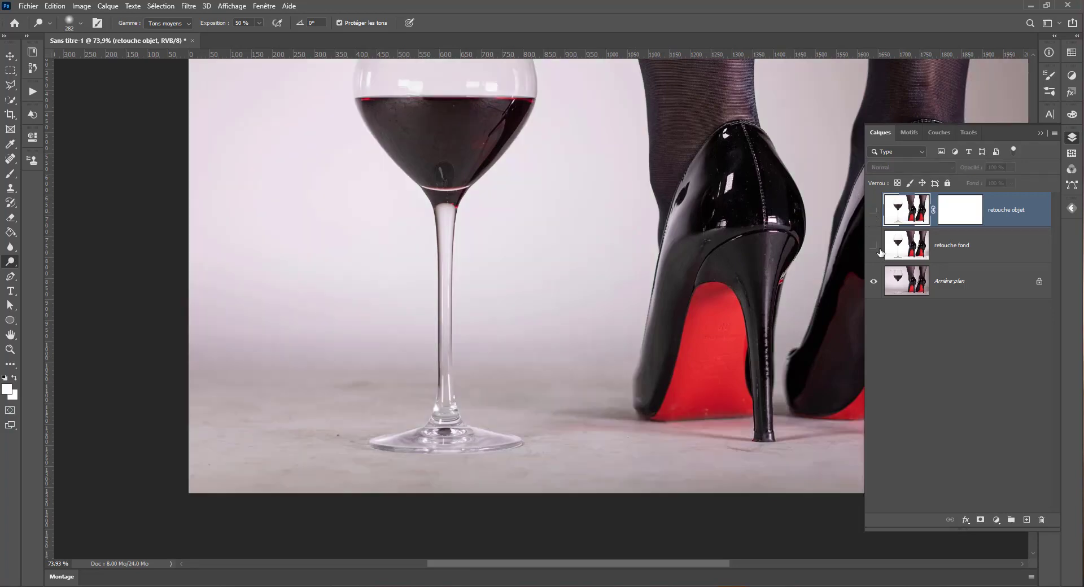
{"action": "left_click", "coordinate": [874, 245]}
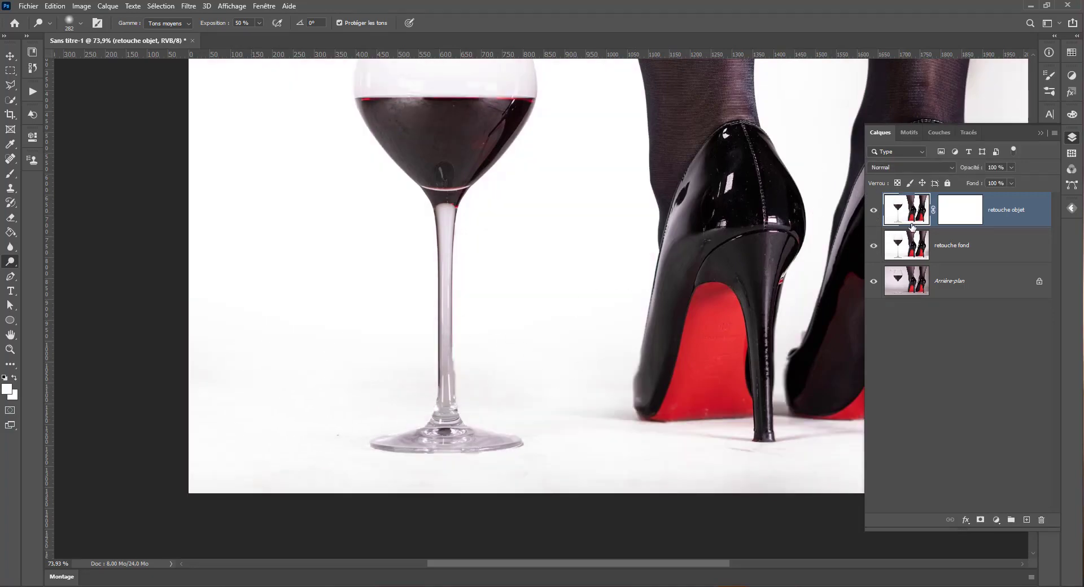
Remove the dark speck and floor marks around the glass foot with the content-aware Spot Healing Brush at 58 px
{"action": "left_click", "coordinate": [10, 159]}
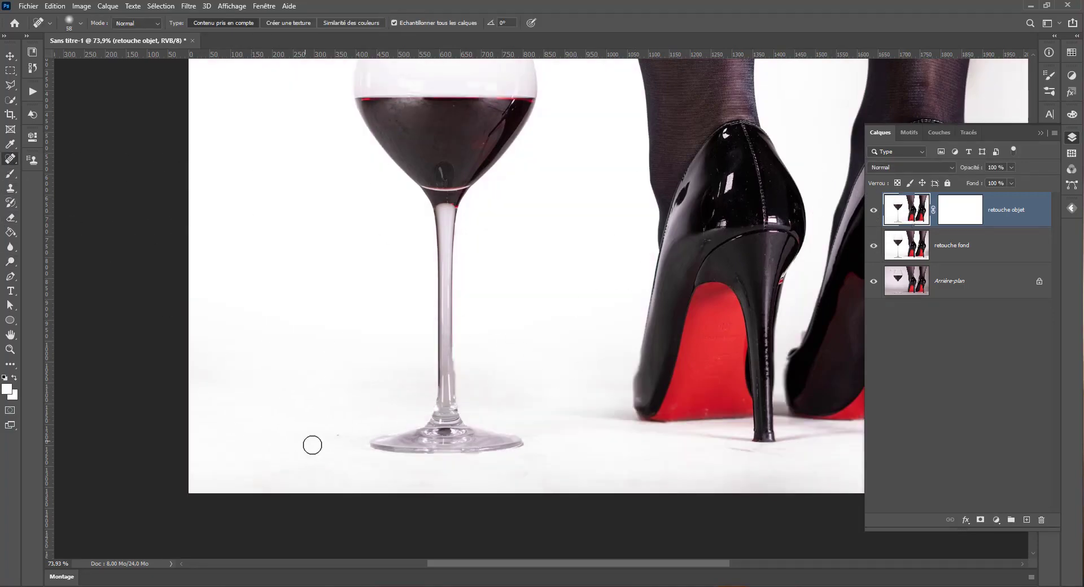
{"action": "right_click", "coordinate": [10, 162]}
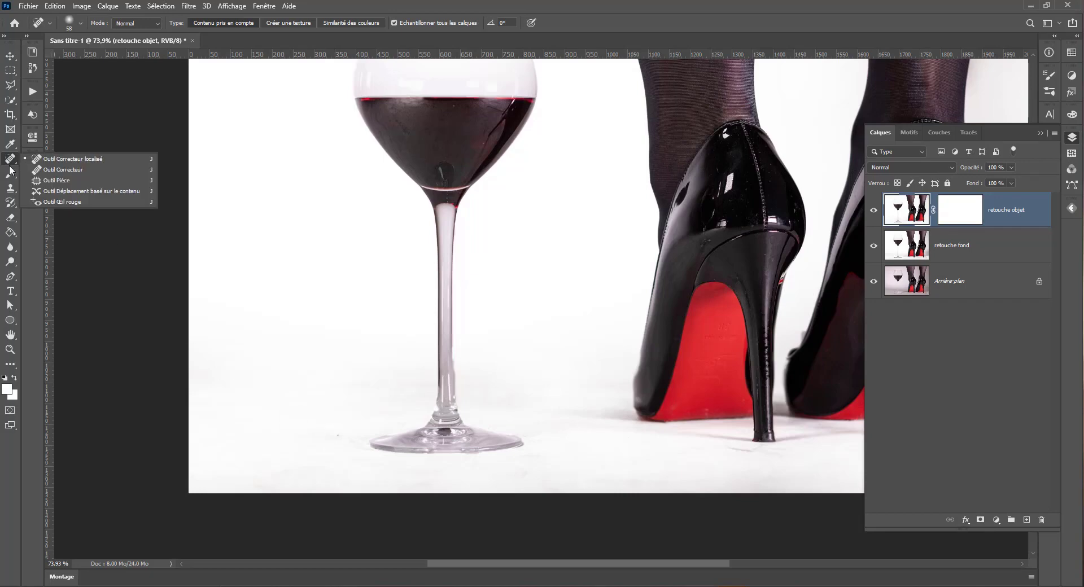
{"action": "left_click", "coordinate": [56, 159]}
{"action": "left_click", "coordinate": [336, 435]}
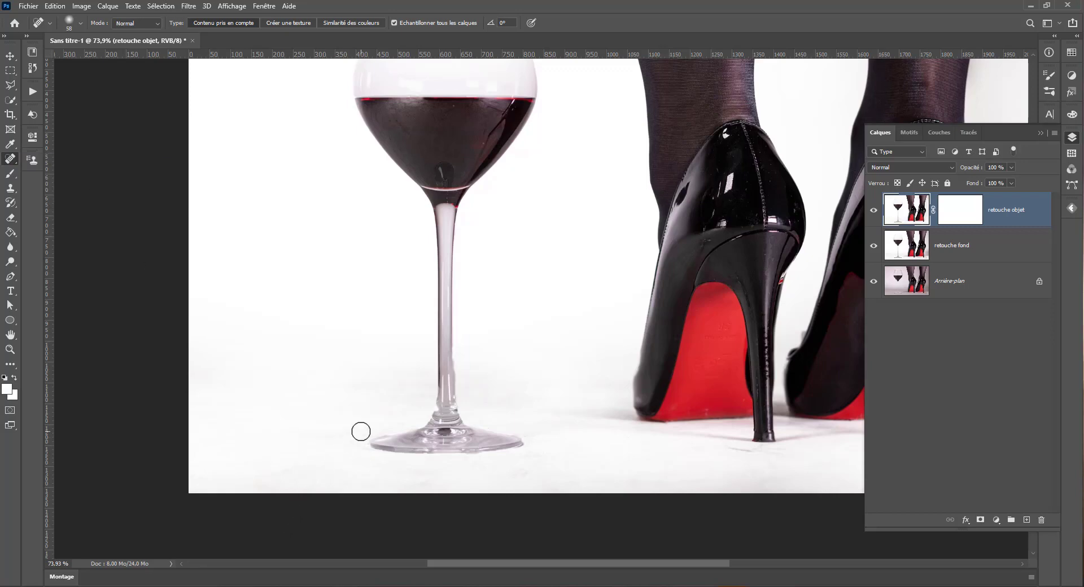
{"action": "left_click_drag", "start_coordinate": [278, 436], "coordinate": [248, 472]}
{"action": "left_click", "coordinate": [478, 384]}
Heal the scratches on the floor below the left shoe's heel tip with the Spot Healing Brush
{"action": "scroll", "coordinate": [531, 390], "scroll_direction": "down", "scroll_amount": 1}
{"action": "scroll", "coordinate": [653, 513], "scroll_direction": "up", "scroll_amount": 5}
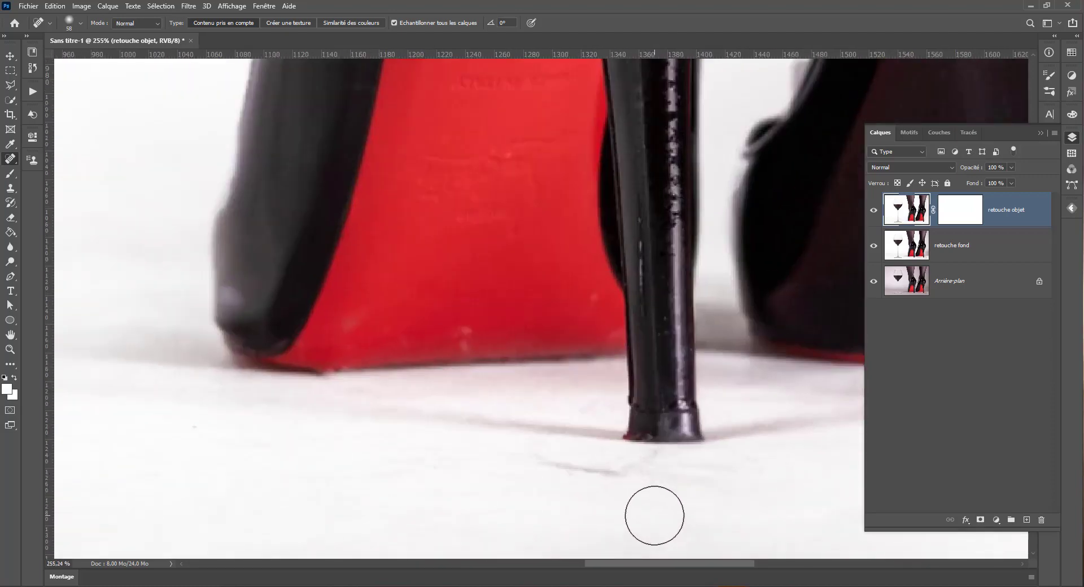
{"action": "mouse_move", "coordinate": [655, 515]}
{"action": "left_mouse_down"}
{"action": "mouse_move", "coordinate": [561, 484]}
{"action": "mouse_move", "coordinate": [508, 480]}
{"action": "left_mouse_up"}
{"action": "mouse_move", "coordinate": [626, 492]}
{"action": "left_mouse_down"}
{"action": "mouse_move", "coordinate": [503, 476]}
{"action": "mouse_move", "coordinate": [435, 508]}
{"action": "left_mouse_up"}
Toggle the visibility of retouche objet and retouche fond to compare the whole photo before and after retouching
{"action": "scroll", "coordinate": [425, 518], "scroll_direction": "down", "scroll_amount": 6}
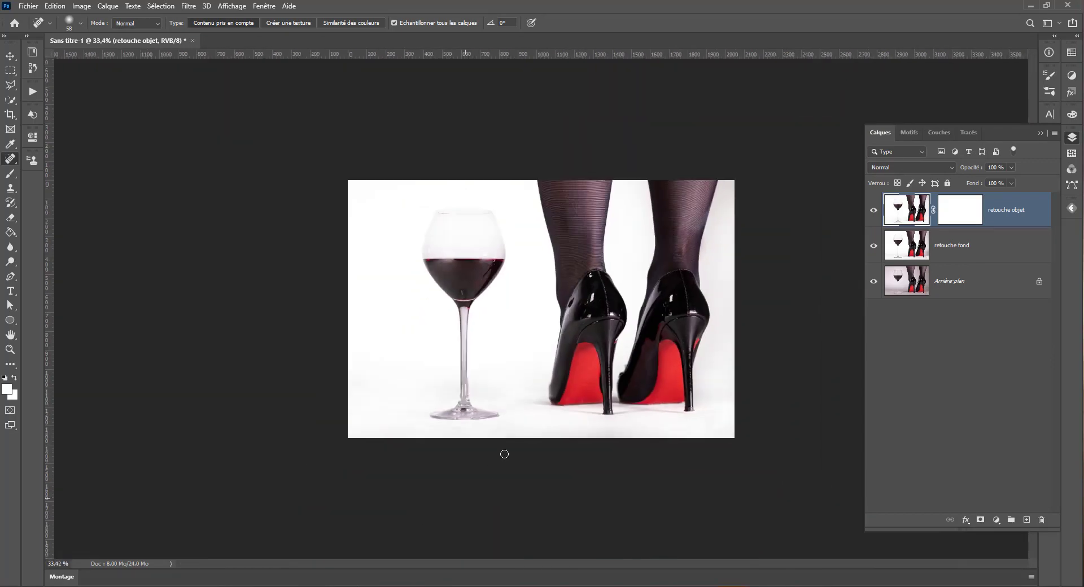
{"action": "left_click", "coordinate": [873, 245]}
{"action": "left_click", "coordinate": [874, 245]}
{"action": "left_click", "coordinate": [873, 210]}
{"action": "left_click", "coordinate": [875, 212]}
{"action": "left_click", "coordinate": [875, 239]}
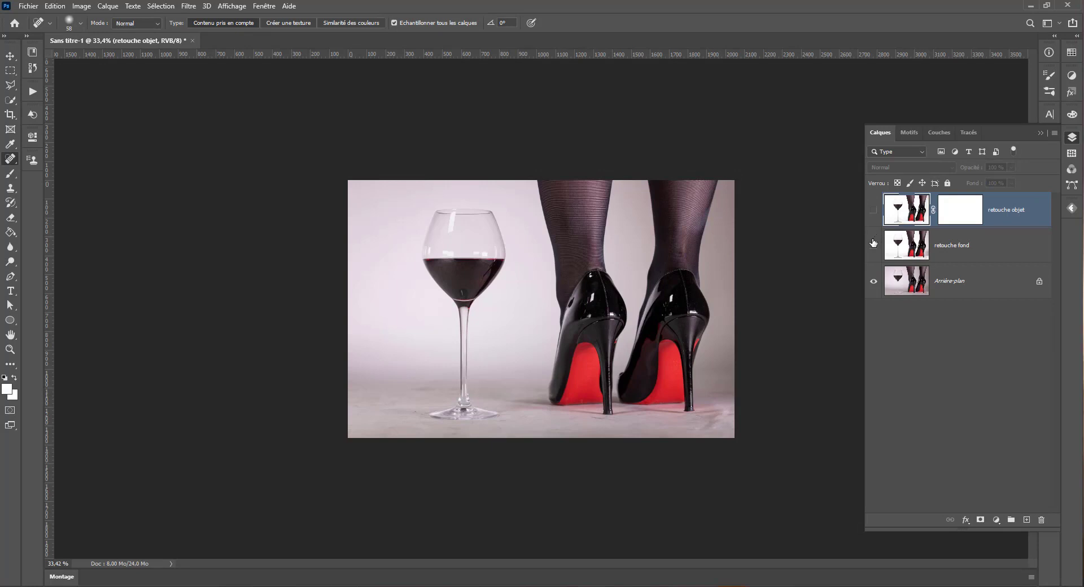
{"action": "left_click", "coordinate": [870, 218]}
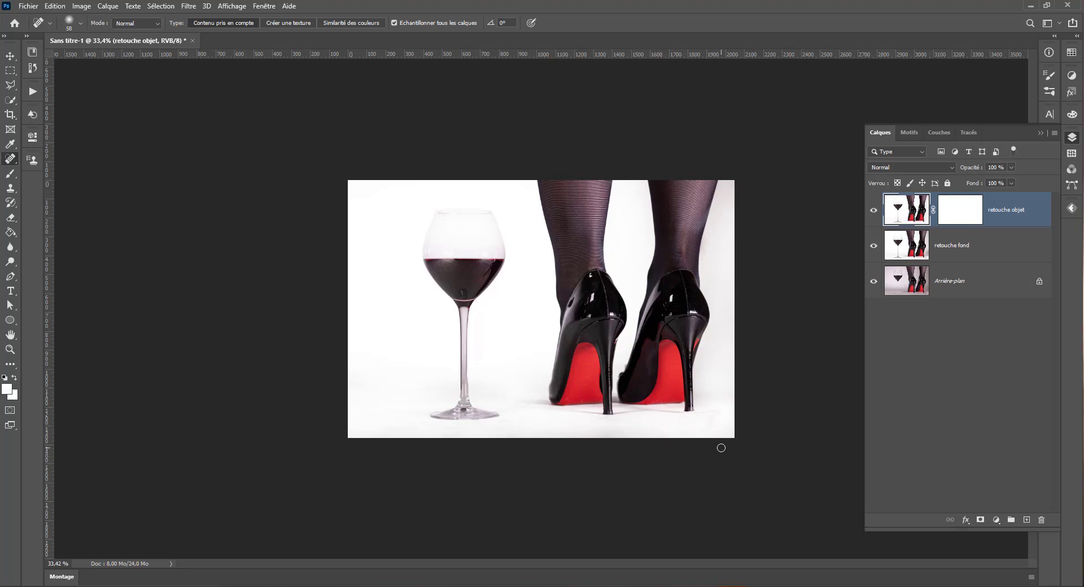
Heal the remaining floor marks around the right shoe and the uneven backdrop beside the glass stem
{"action": "left_click_drag", "start_coordinate": [653, 396], "coordinate": [674, 397]}
{"action": "mouse_move", "coordinate": [725, 420]}
{"action": "left_mouse_down"}
{"action": "mouse_move", "coordinate": [684, 429]}
{"action": "mouse_move", "coordinate": [743, 447]}
{"action": "mouse_move", "coordinate": [699, 439]}
{"action": "mouse_move", "coordinate": [593, 493]}
{"action": "mouse_move", "coordinate": [676, 450]}
{"action": "left_mouse_up"}
{"action": "left_click_drag", "start_coordinate": [402, 337], "coordinate": [378, 363]}
{"action": "scroll", "coordinate": [559, 424], "scroll_direction": "up", "scroll_amount": 4}
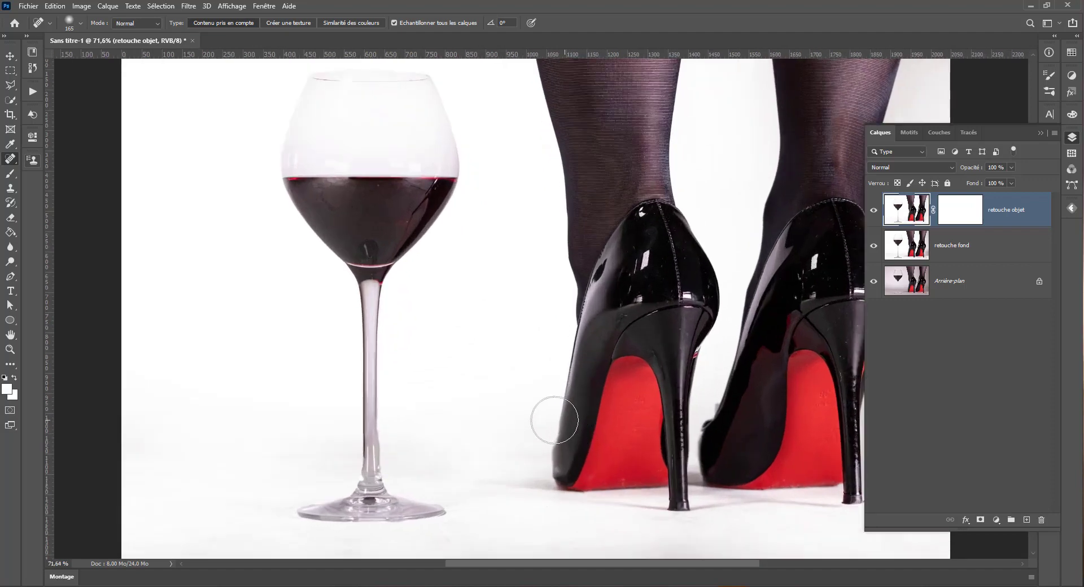
{"action": "scroll", "coordinate": [508, 398], "scroll_direction": "down", "scroll_amount": 3}
{"action": "scroll", "coordinate": [472, 387], "scroll_direction": "up", "scroll_amount": 2}
{"action": "scroll", "coordinate": [471, 387], "scroll_direction": "down", "scroll_amount": 3}
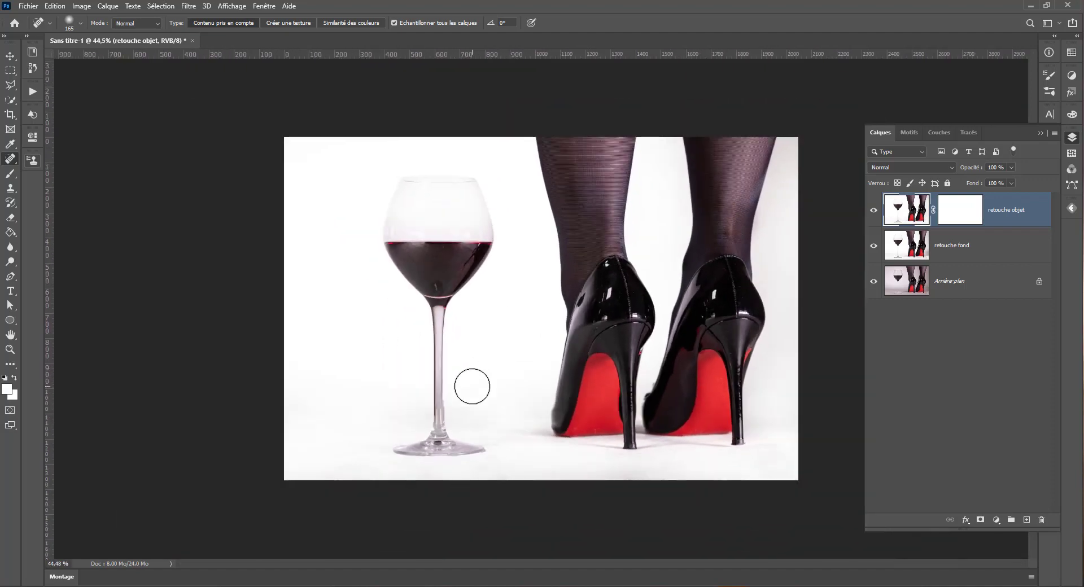
{"action": "scroll", "coordinate": [472, 386], "scroll_direction": "up", "scroll_amount": 1}
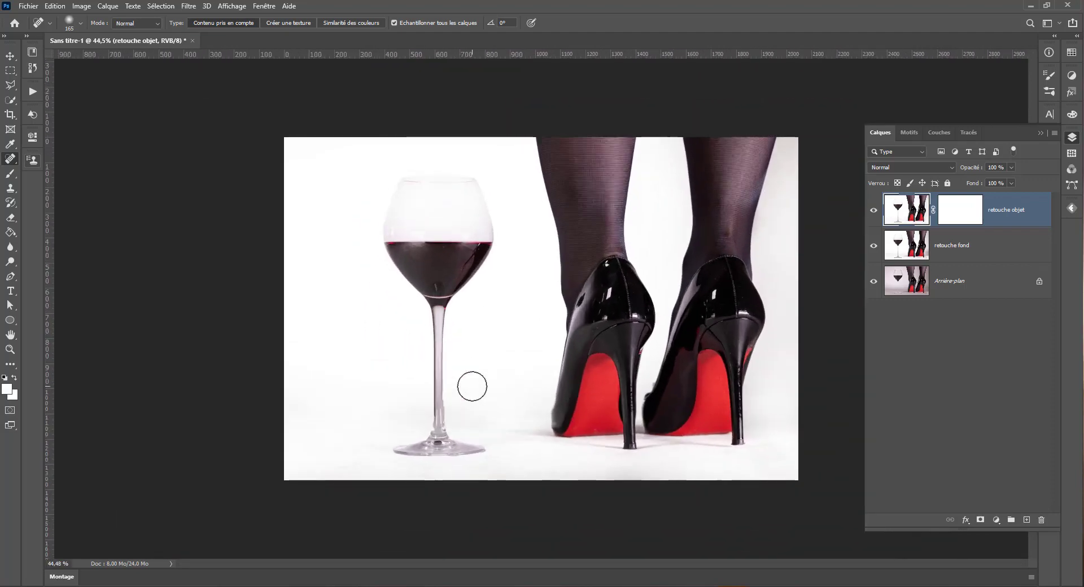
{"action": "scroll", "coordinate": [512, 418], "scroll_direction": "down", "scroll_amount": 1}
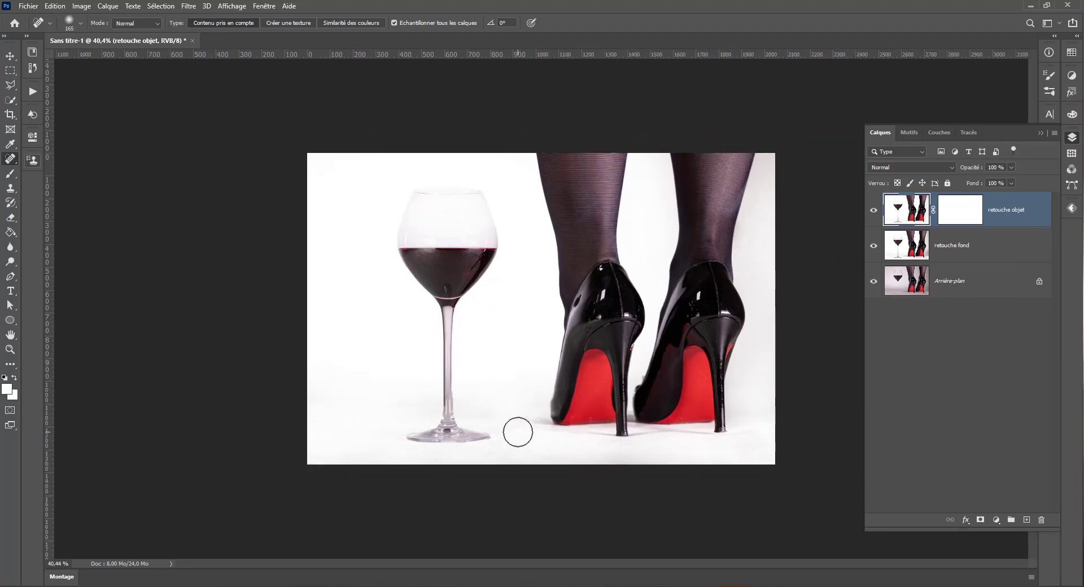